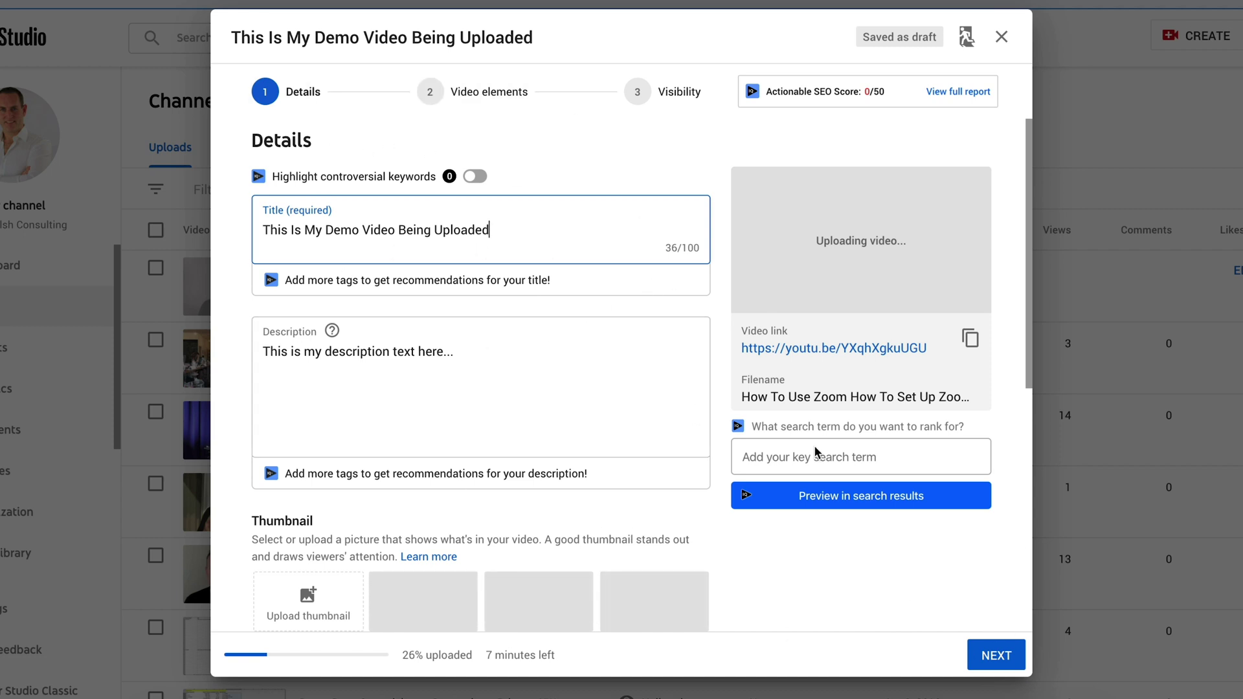
- Review the upload's details and visibility settings, then return to the Video elements step
left_click(994, 657)
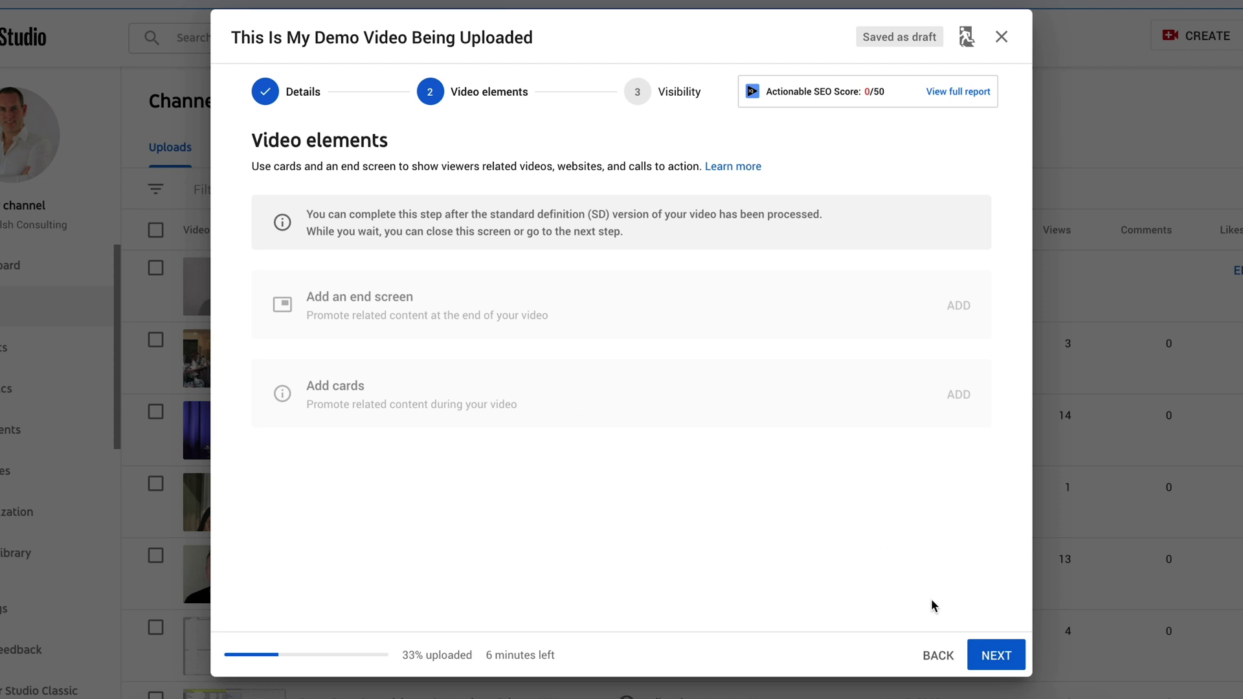
left_click(940, 655)
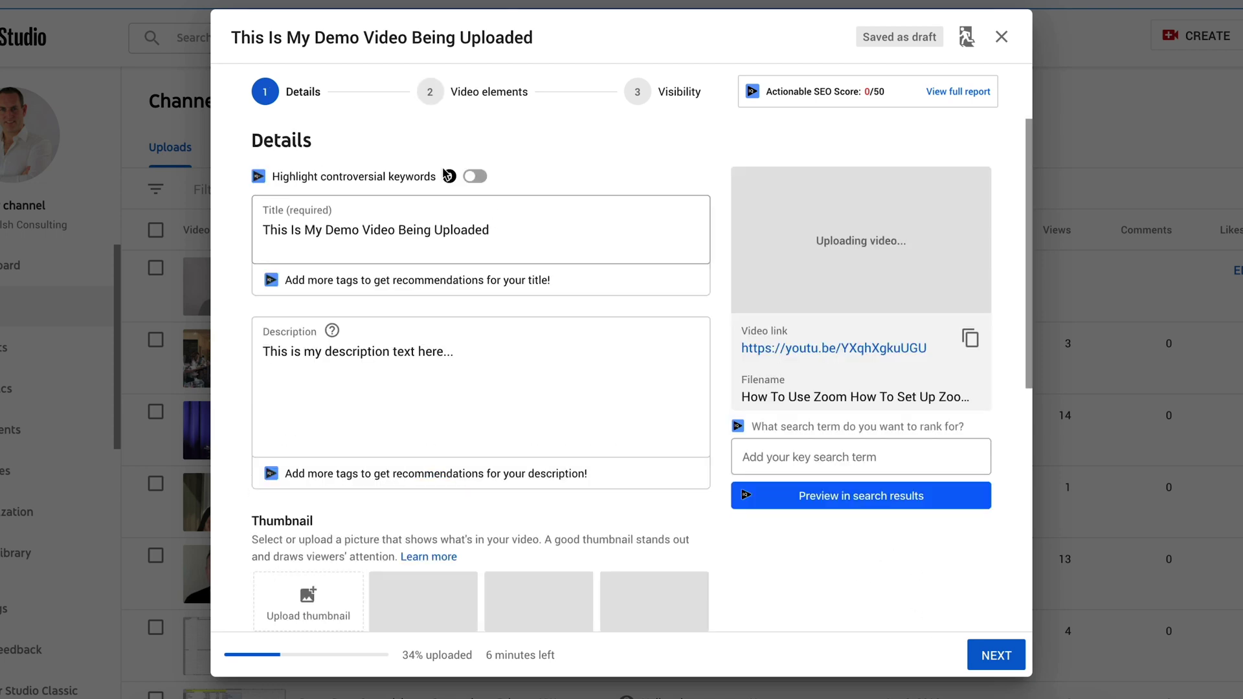
left_click(428, 367)
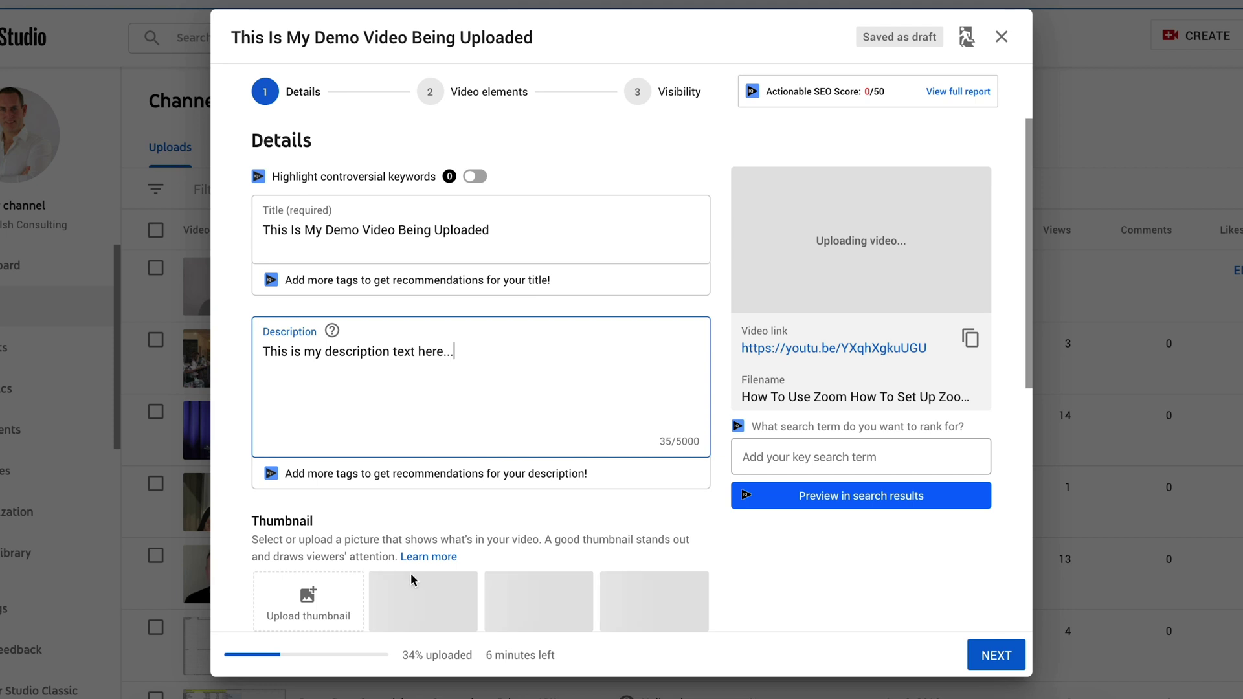
left_click(667, 96)
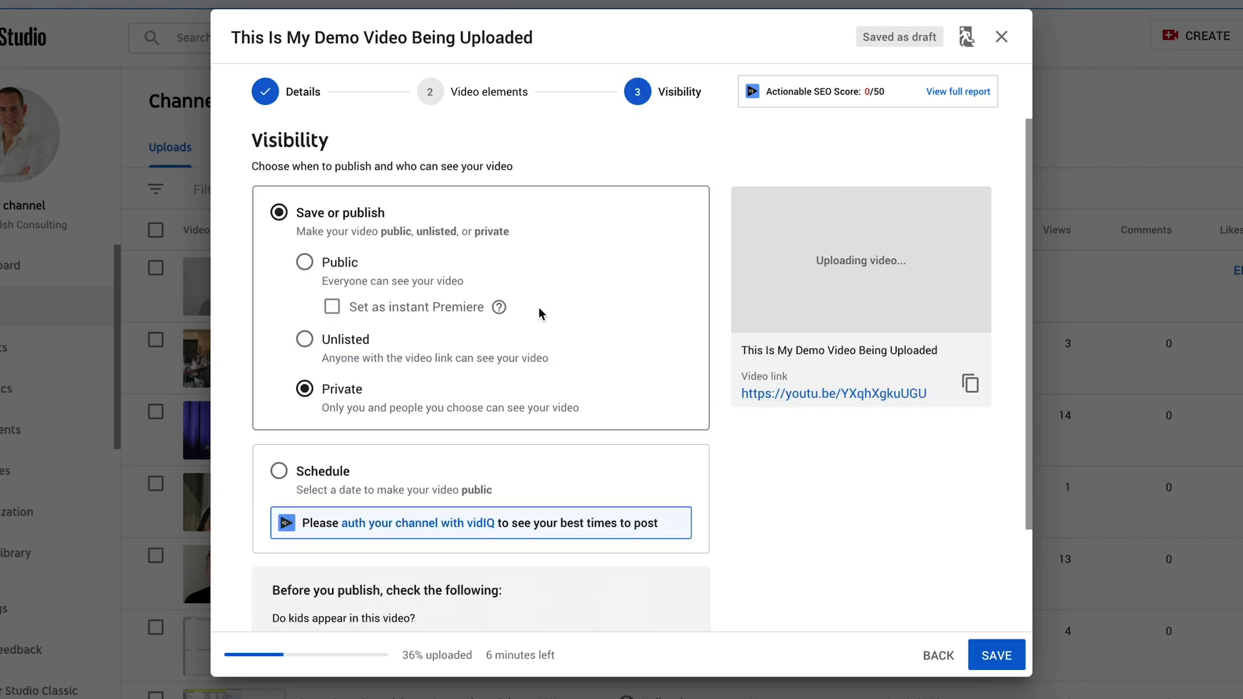
scroll(477, 406, "down", 2)
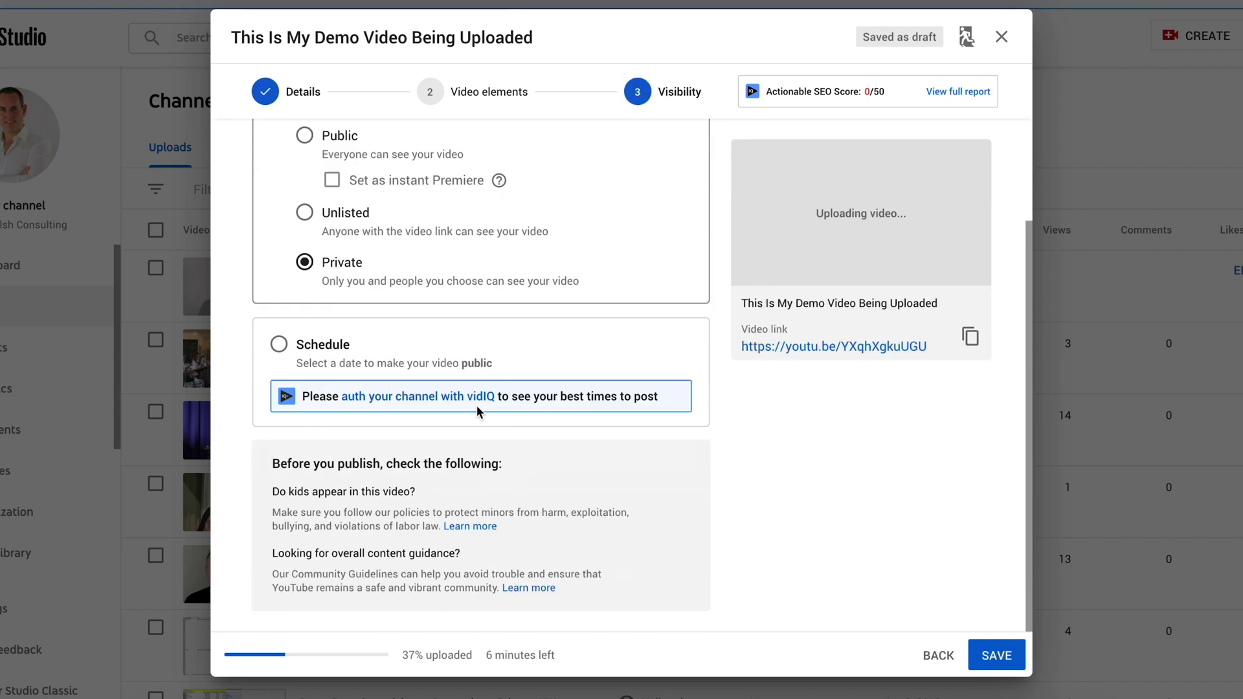
scroll(555, 410, "up", 2)
left_click(486, 109)
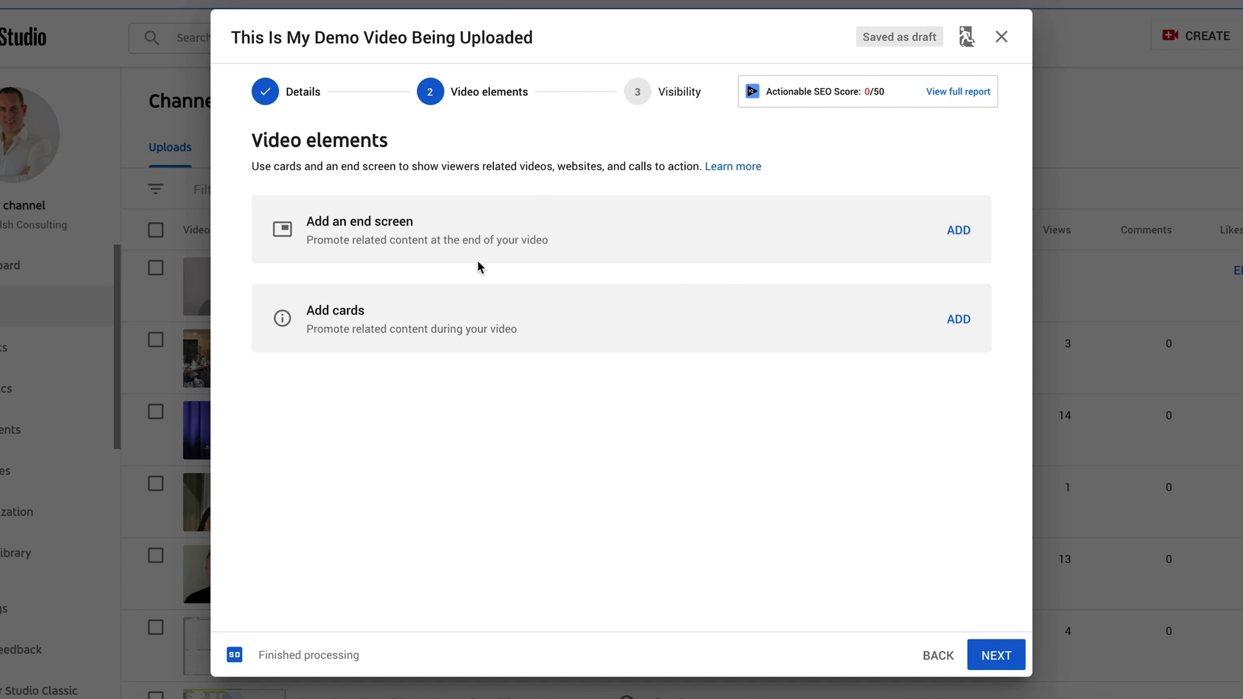
- Start an end screen and browse its layout templates, such as 2 videos and 1 playlist, 1 subscribe
left_click(960, 231)
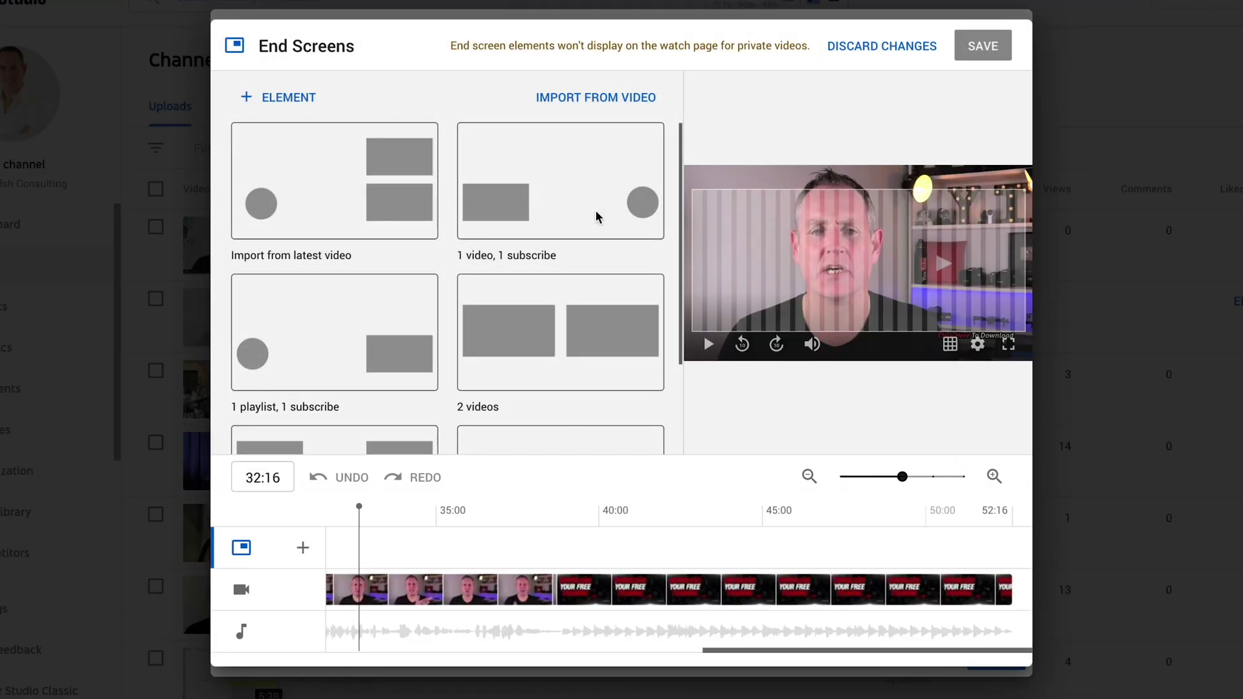
scroll(623, 212, "down", 1)
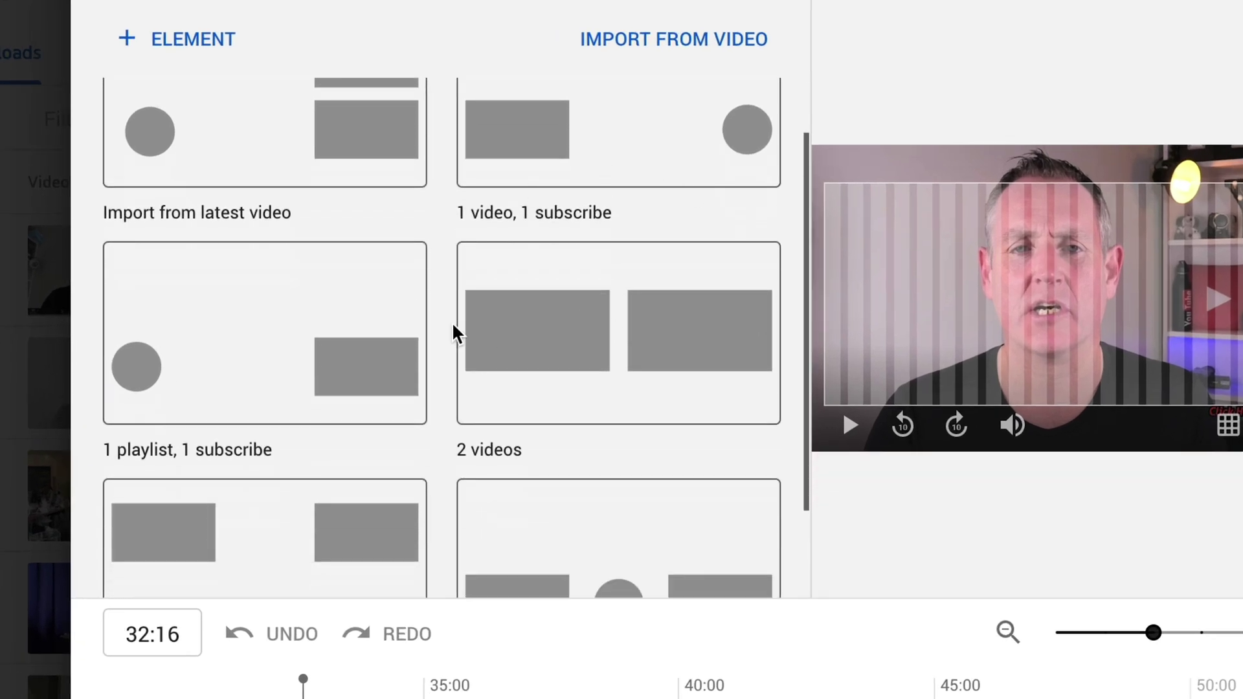
scroll(453, 333, "down", 2)
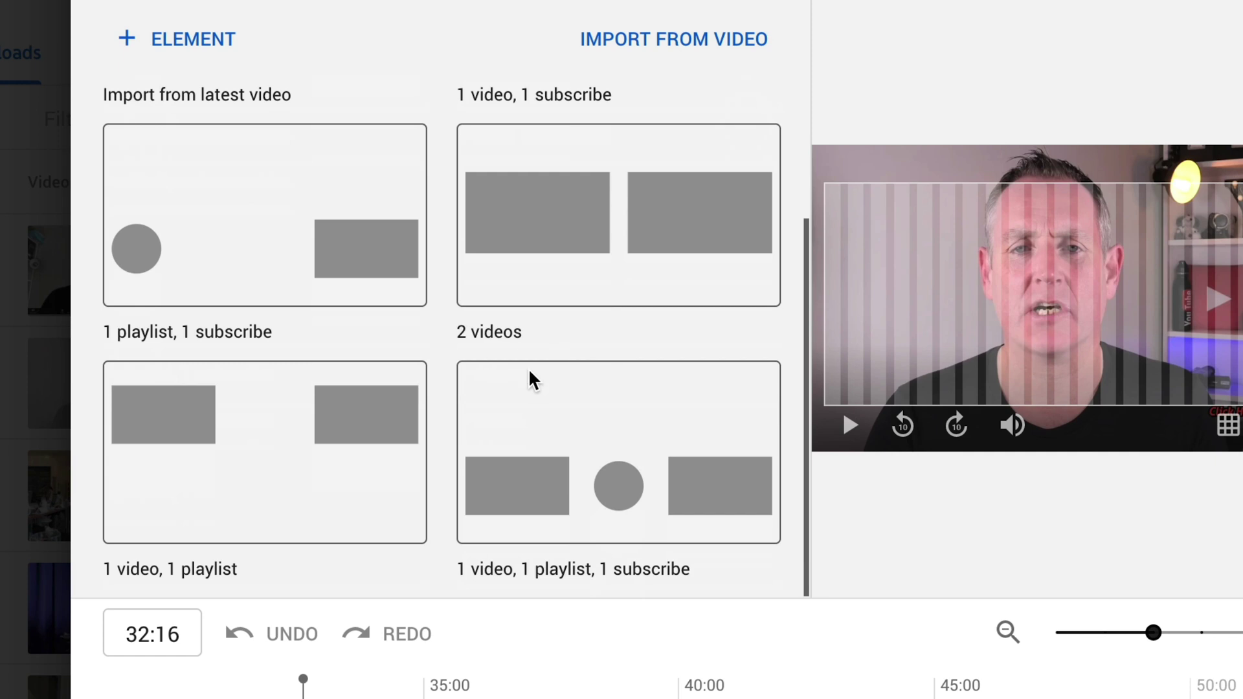
scroll(582, 398, "up", 3)
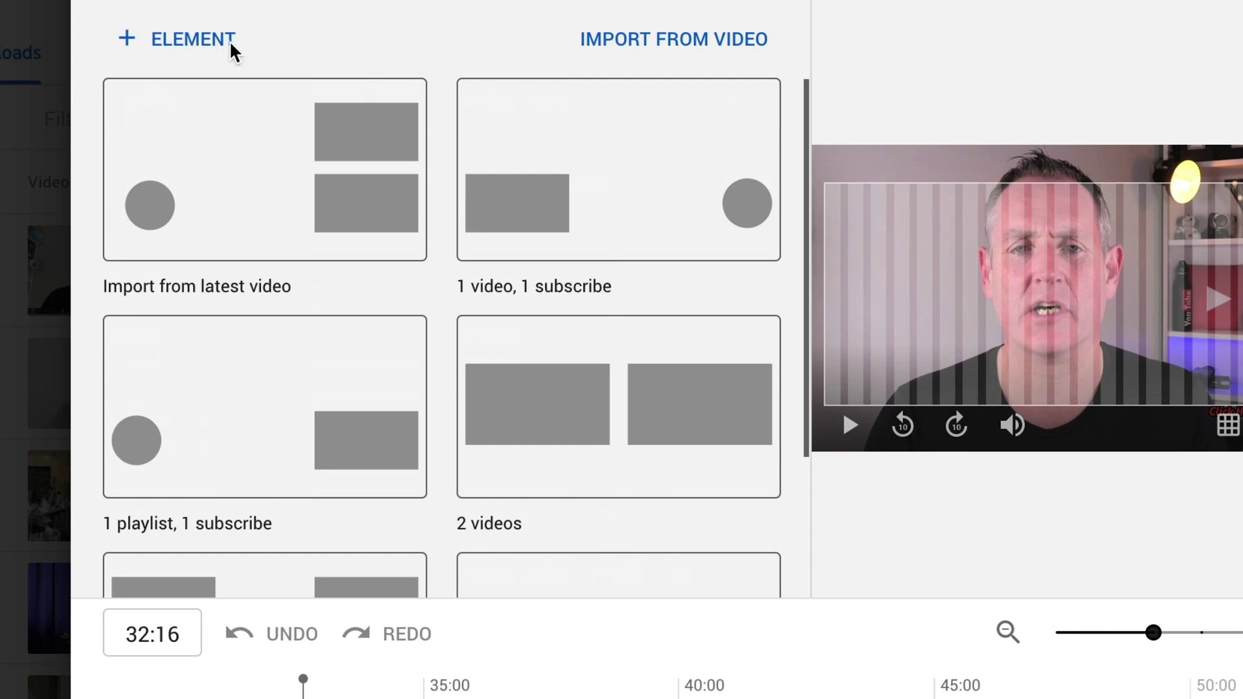
- Show the end screen element menu: Video, Playlist, Subscribe, Channel, and the locked Link option
left_click(194, 40)
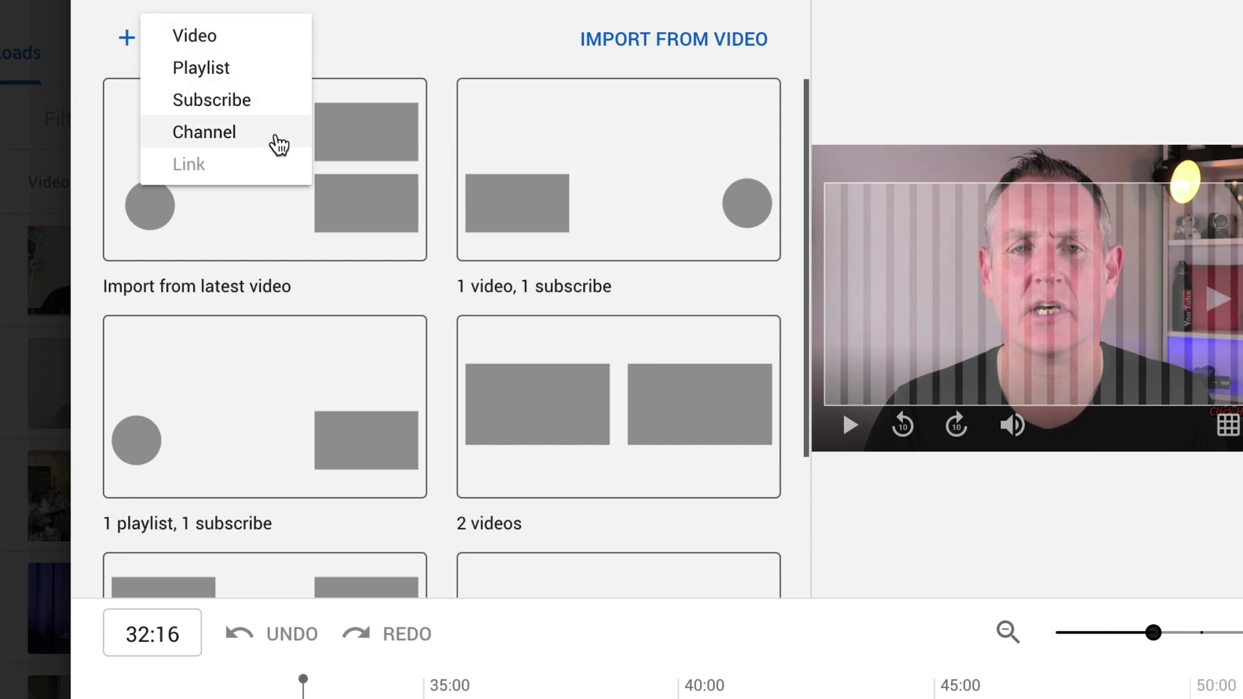
mouse_move(236, 178)
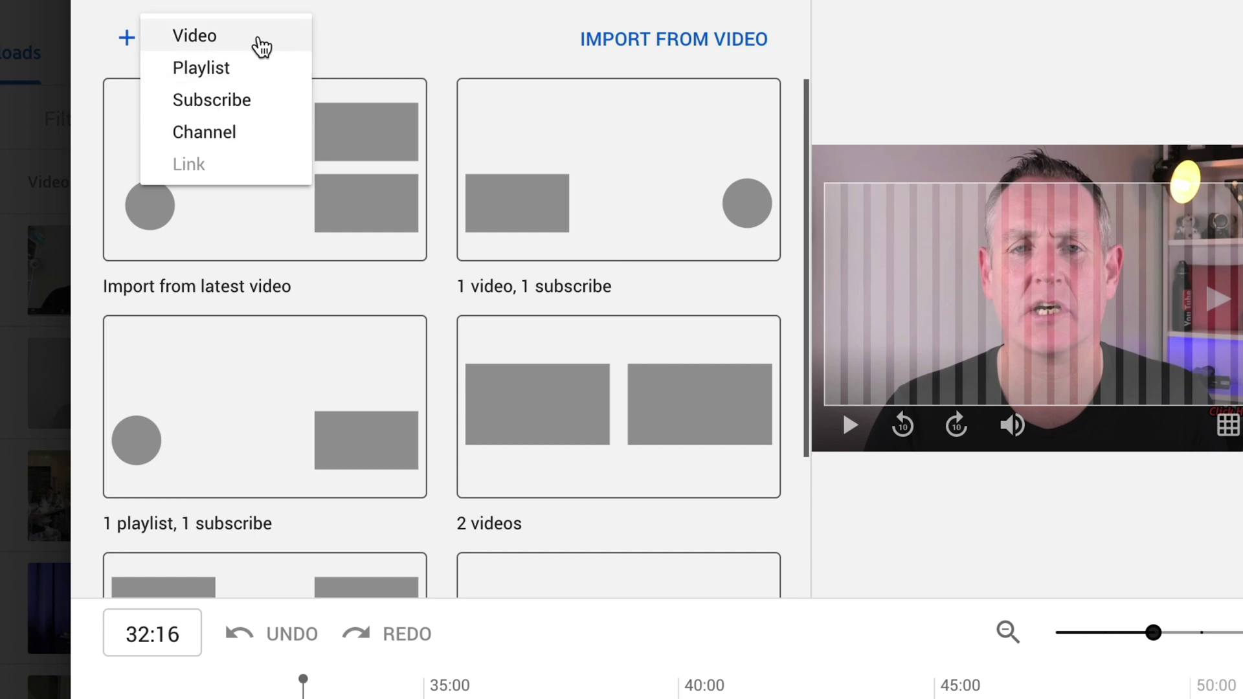
- Add a top-right video element featuring '5 Videos To Create For Business 5'
left_click(272, 38)
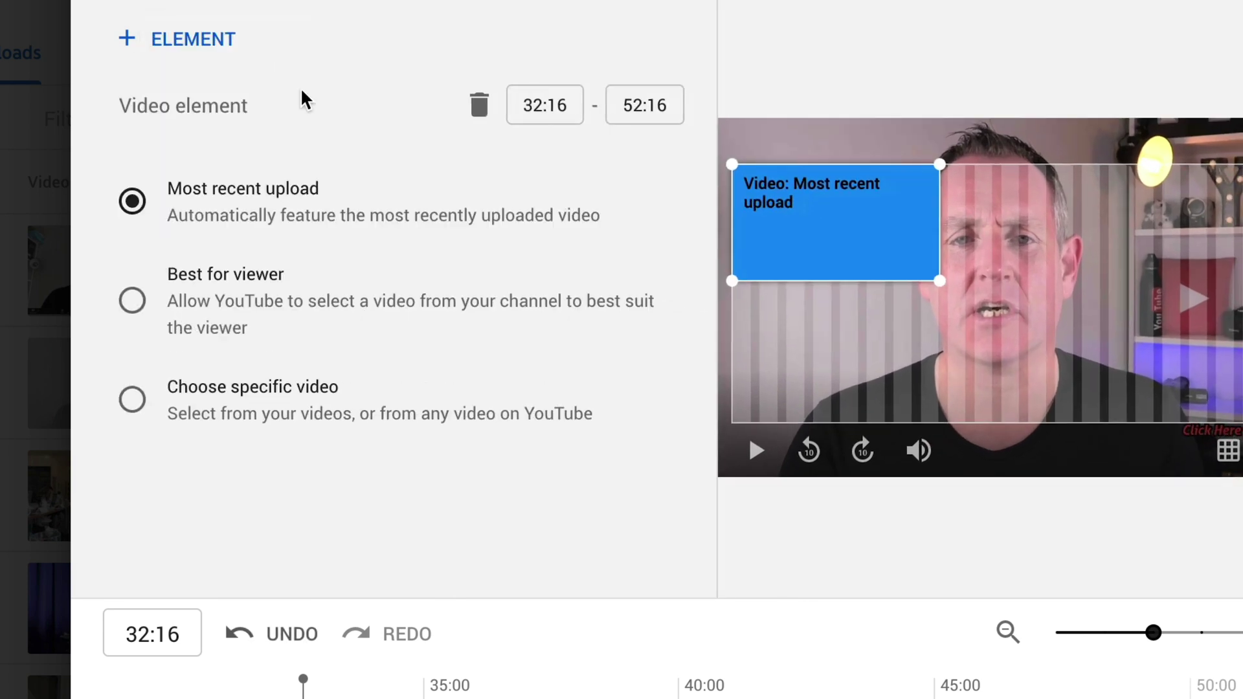
left_click_drag(916, 239, 1236, 200)
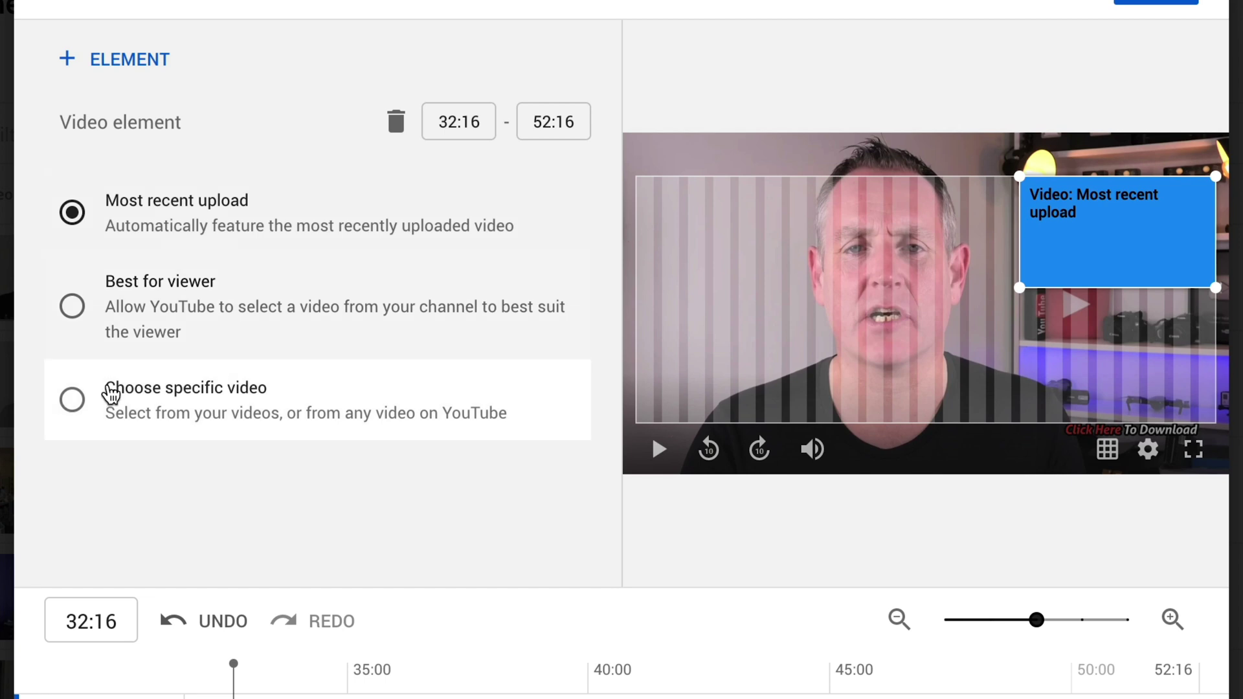
left_click(73, 401)
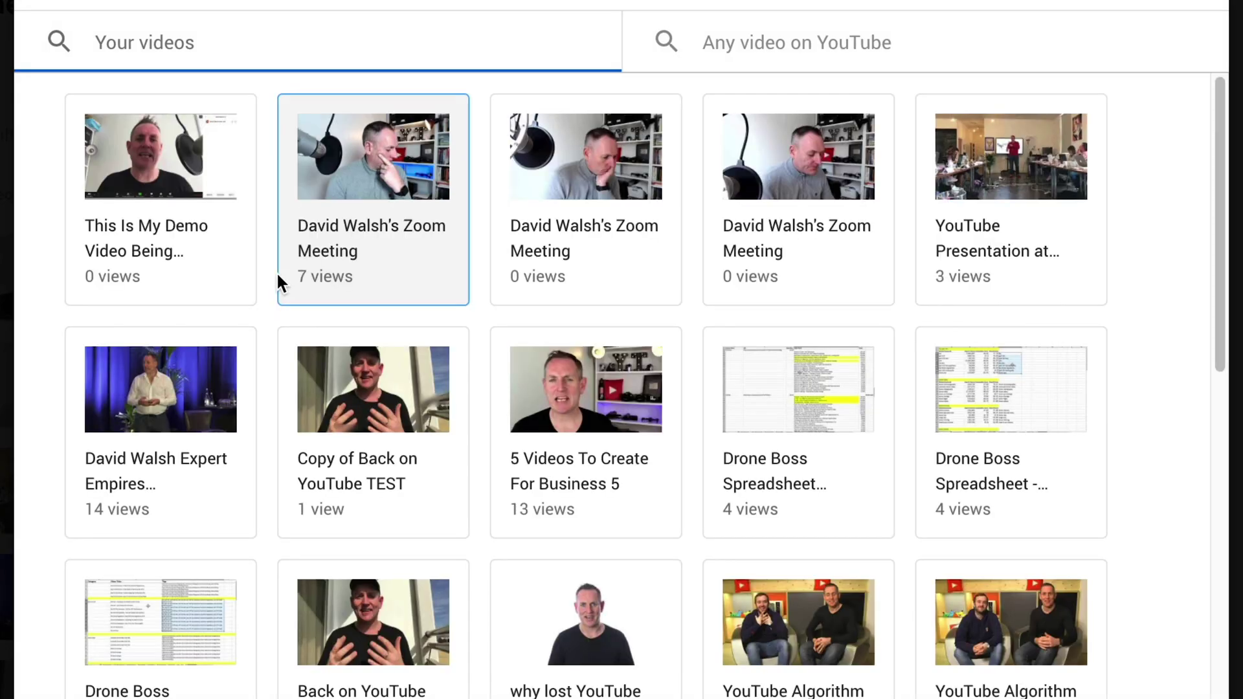
left_click(586, 433)
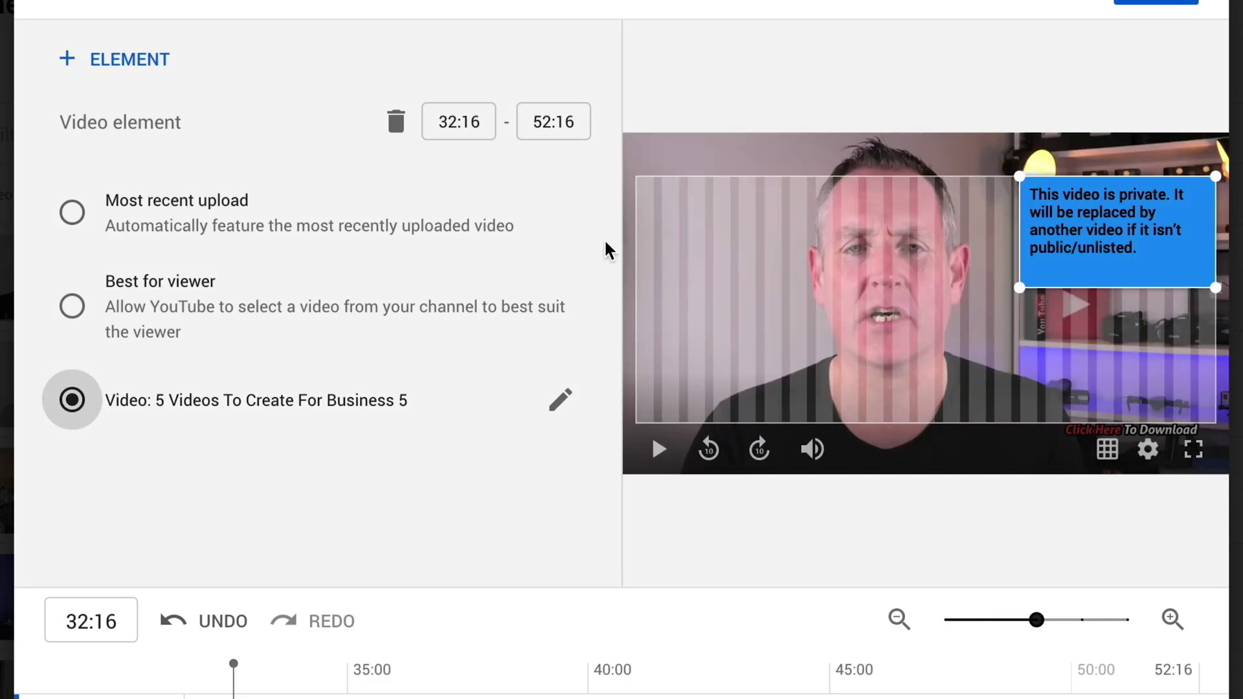
- Add a second video element in the bottom-right corner showing the most recent upload
left_click(133, 58)
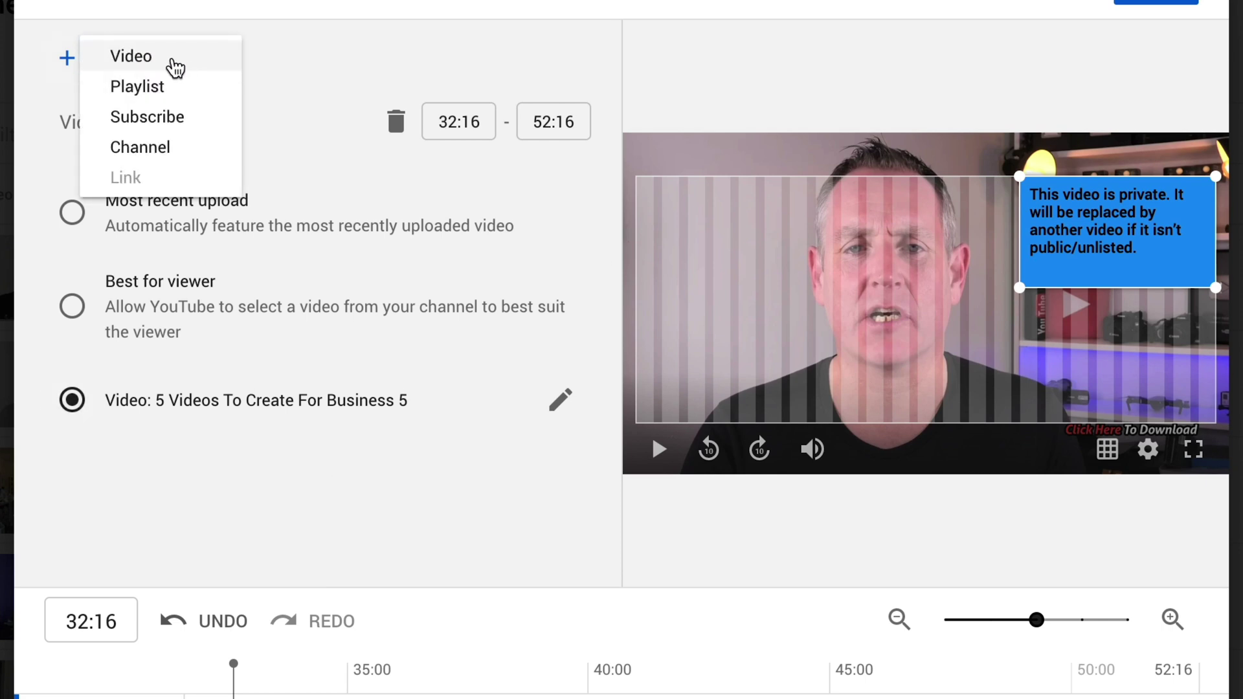
left_click(173, 64)
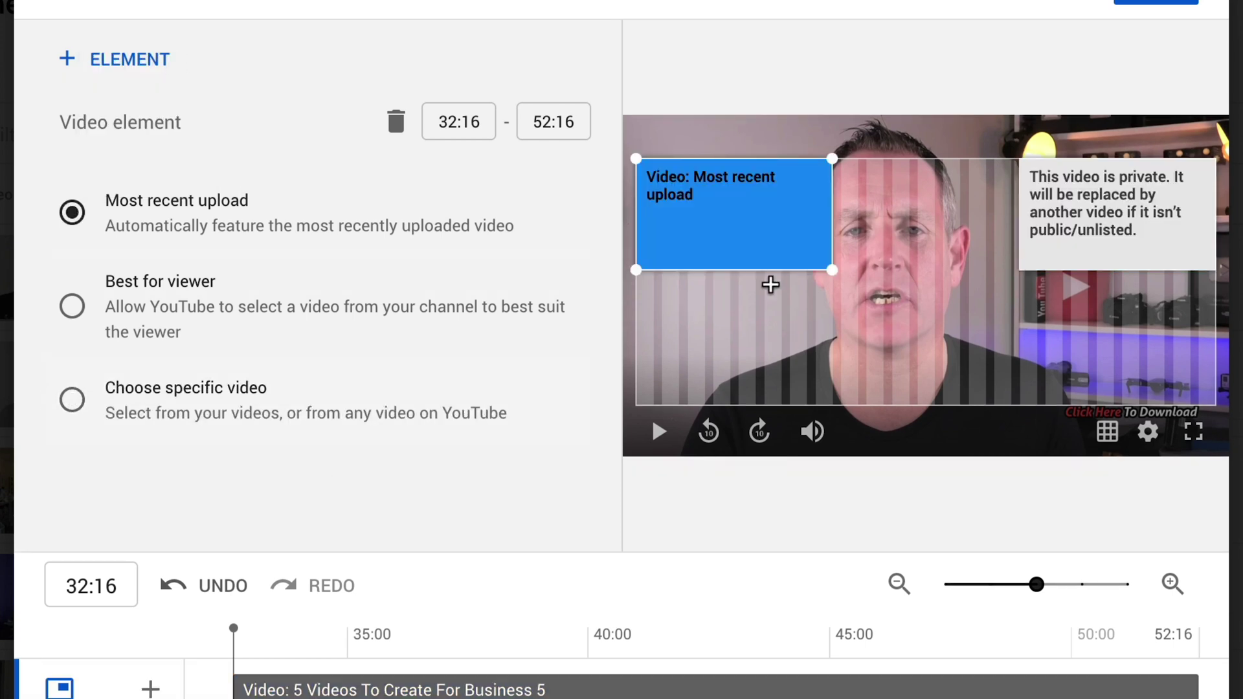
left_click_drag(736, 223, 1108, 363)
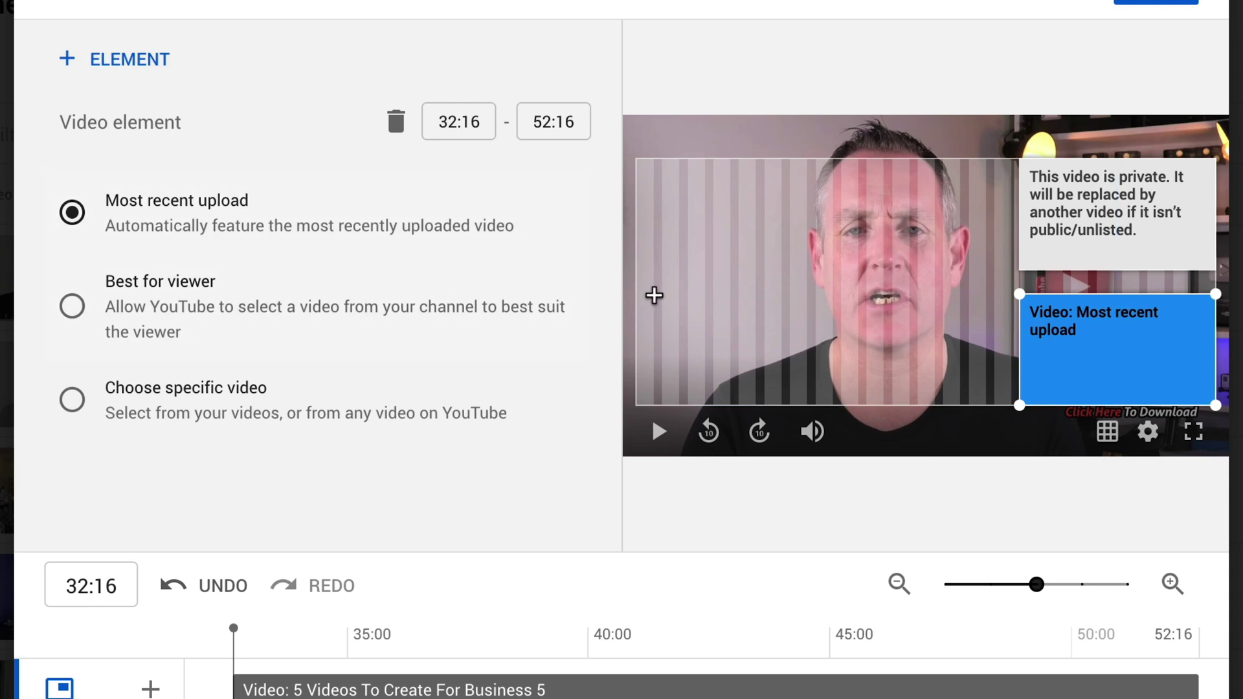
- Add a Subscribe element in the bottom-left corner, then play and pause the preview
left_click(156, 64)
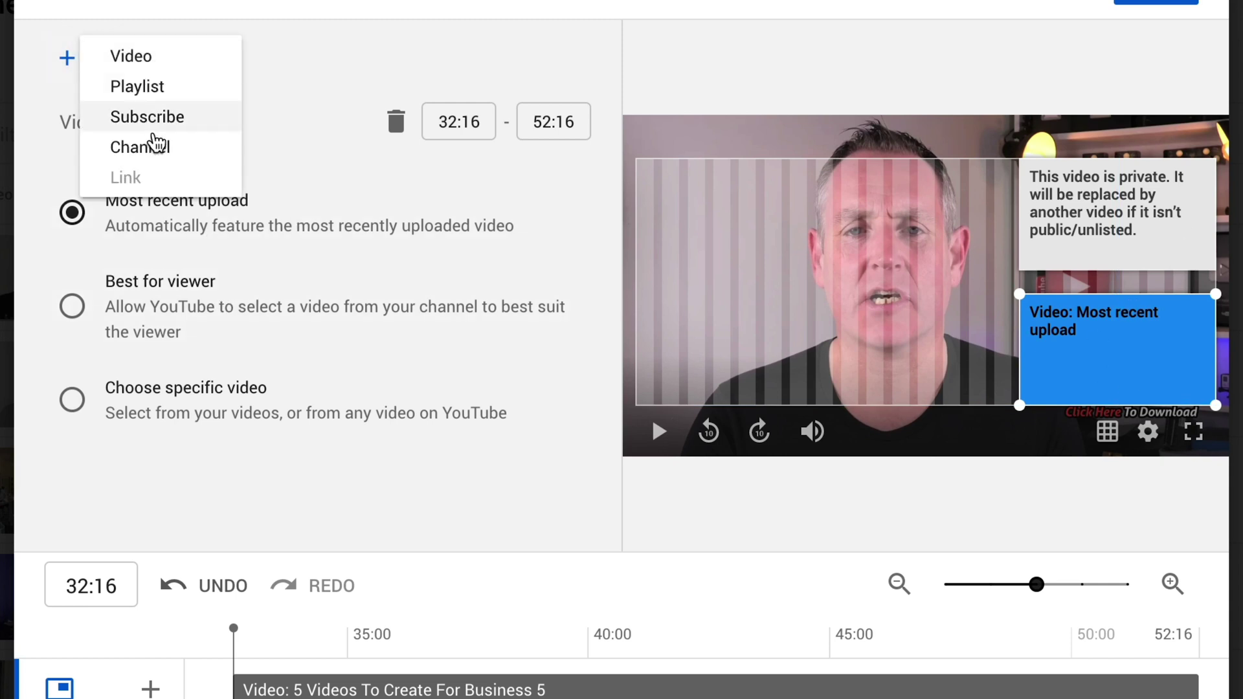
left_click(202, 123)
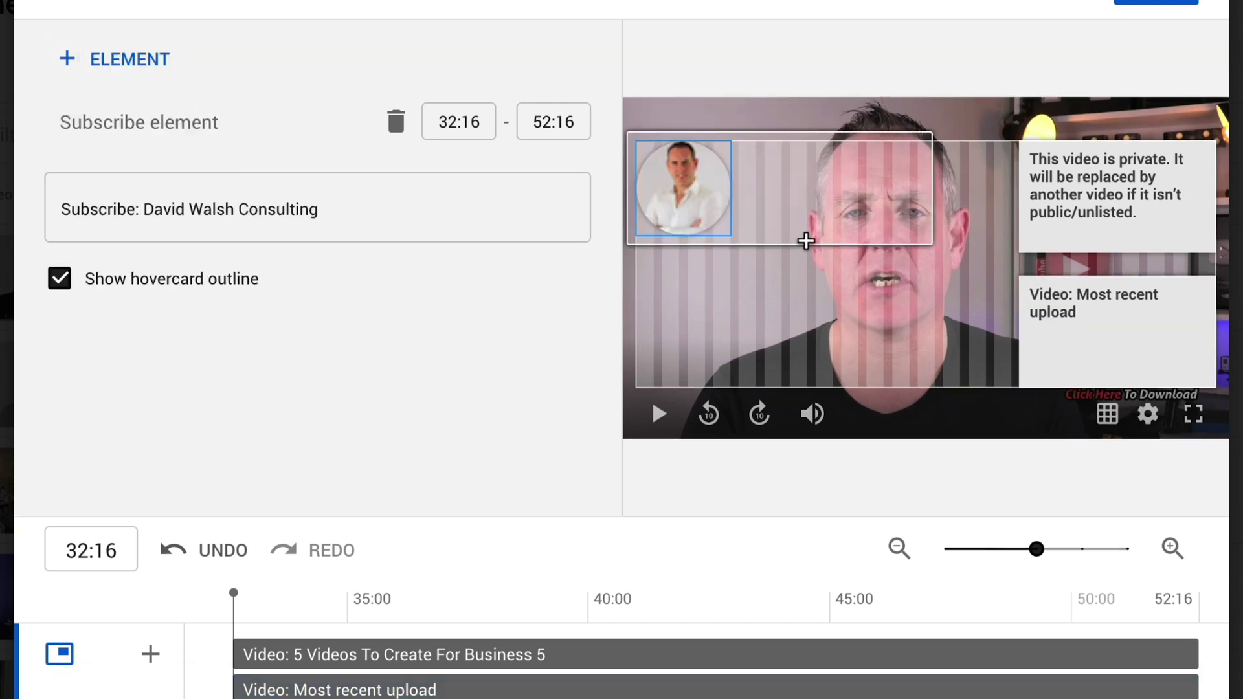
left_click_drag(679, 173, 724, 353)
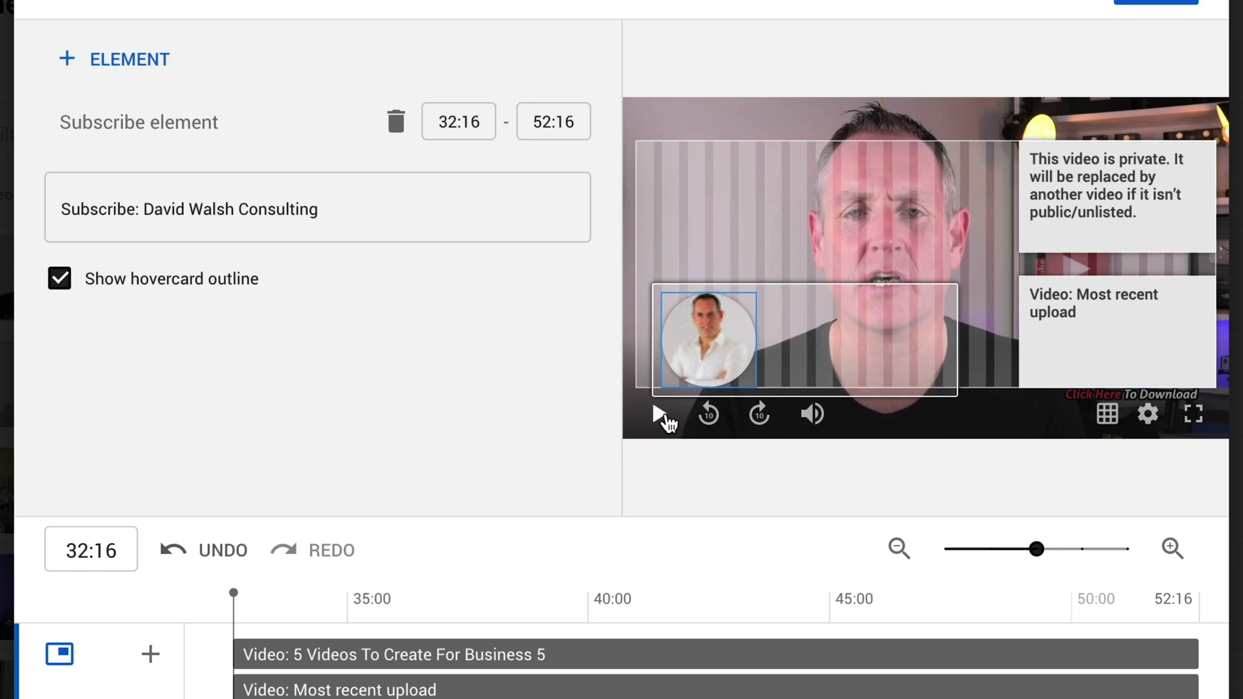
left_click(660, 415)
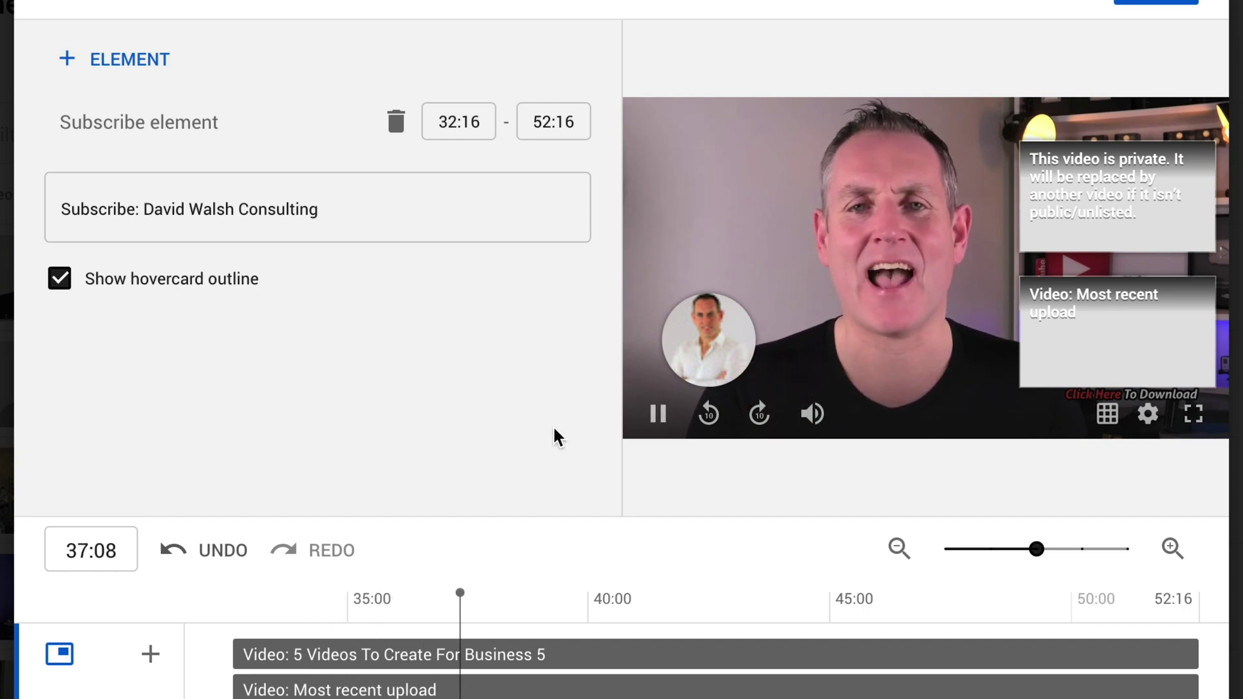
key("space")
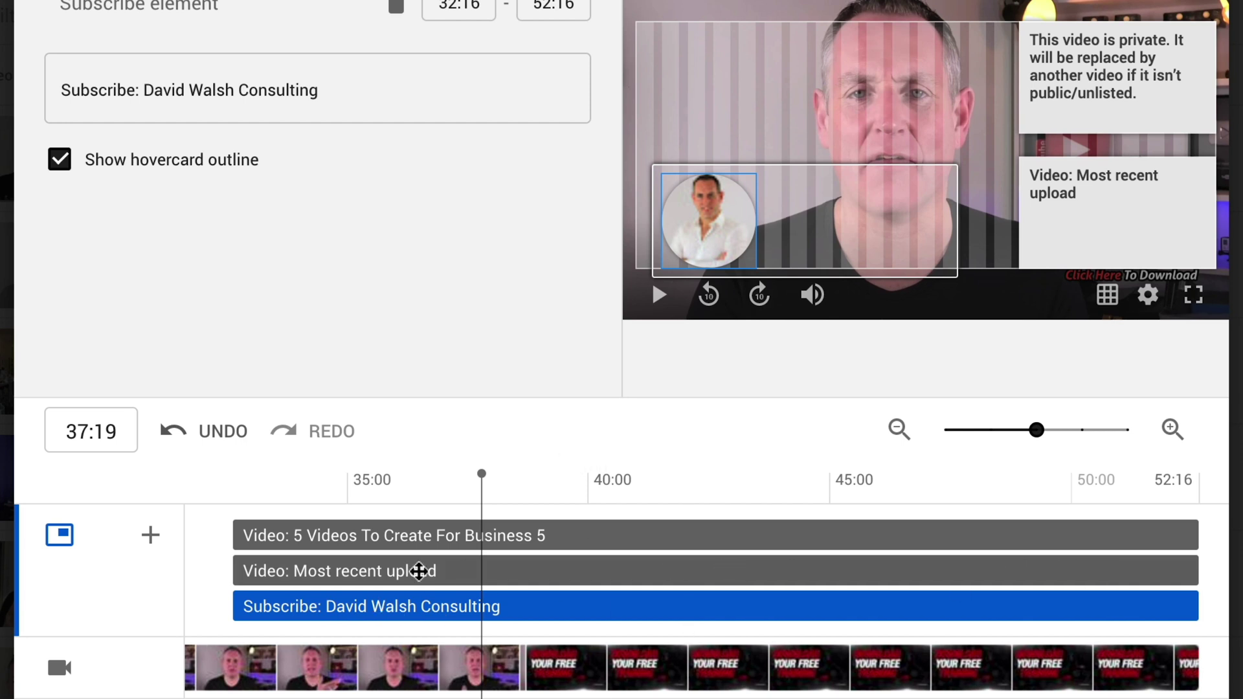
- Trim the end-screen video bars so '5 Videos To Create For Business 5' starts at 47:16
left_click(350, 570)
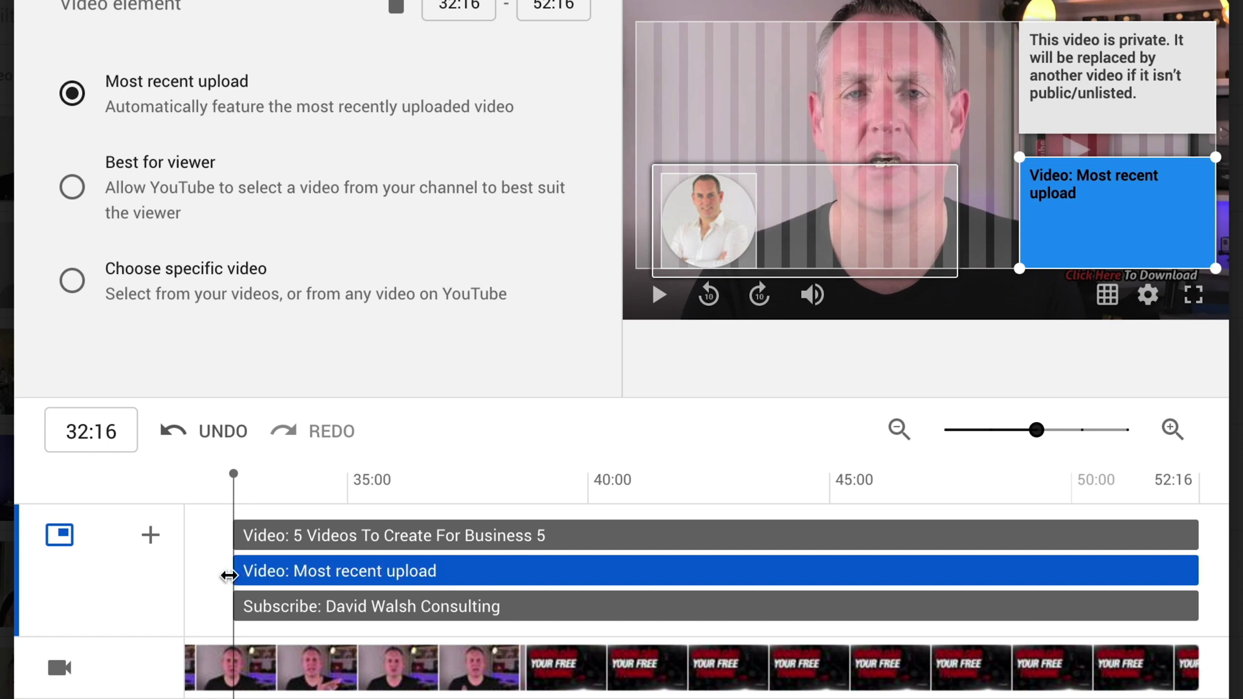
left_click_drag(244, 572, 1050, 556)
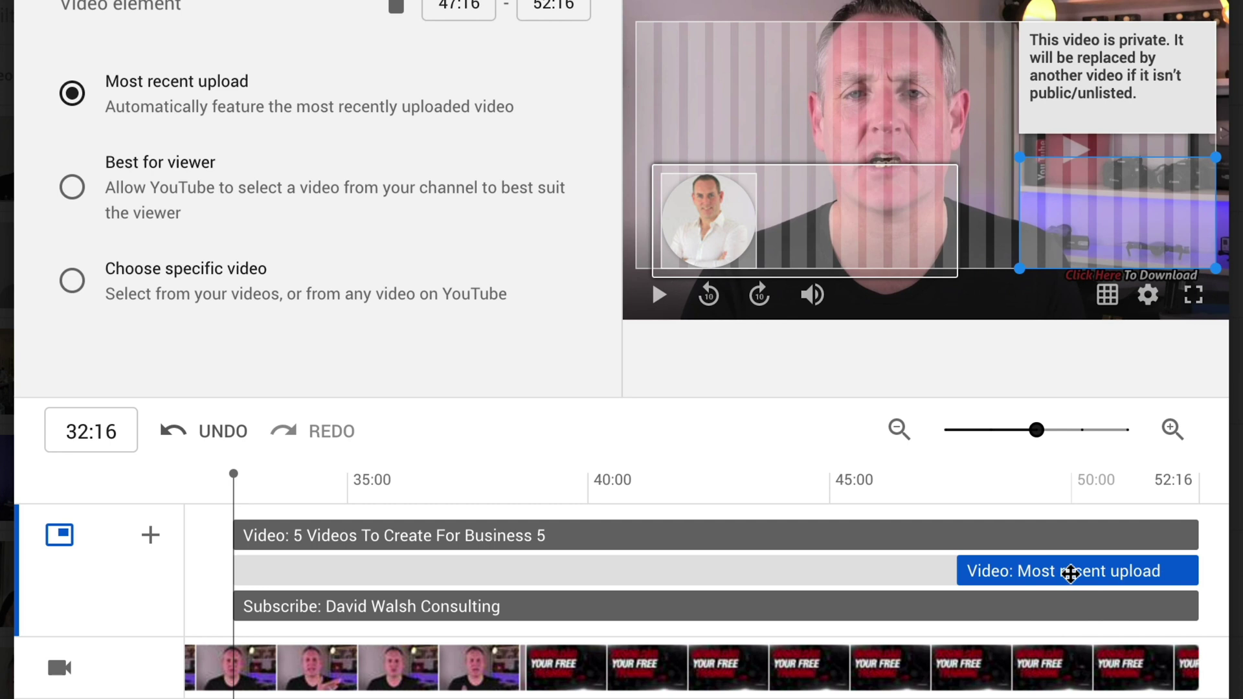
mouse_move(1077, 568)
left_mouse_down()
mouse_move(763, 561)
mouse_move(1089, 566)
left_mouse_up()
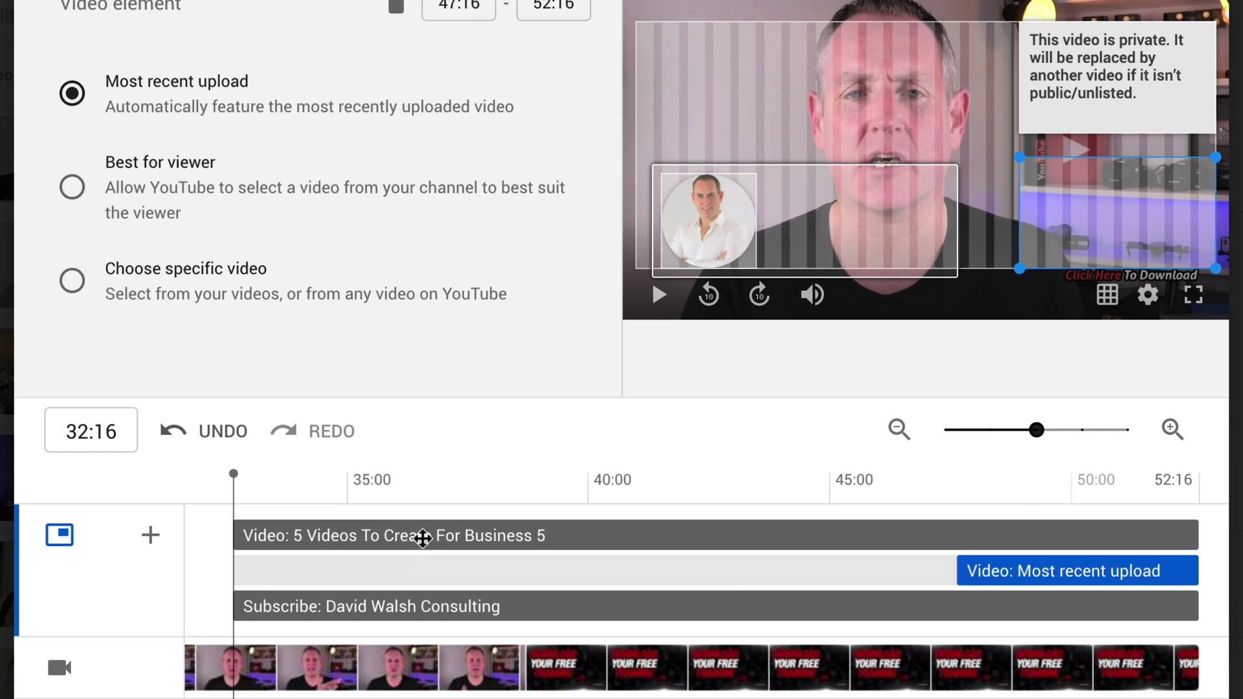
left_click(422, 538)
left_click_drag(229, 535, 1019, 572)
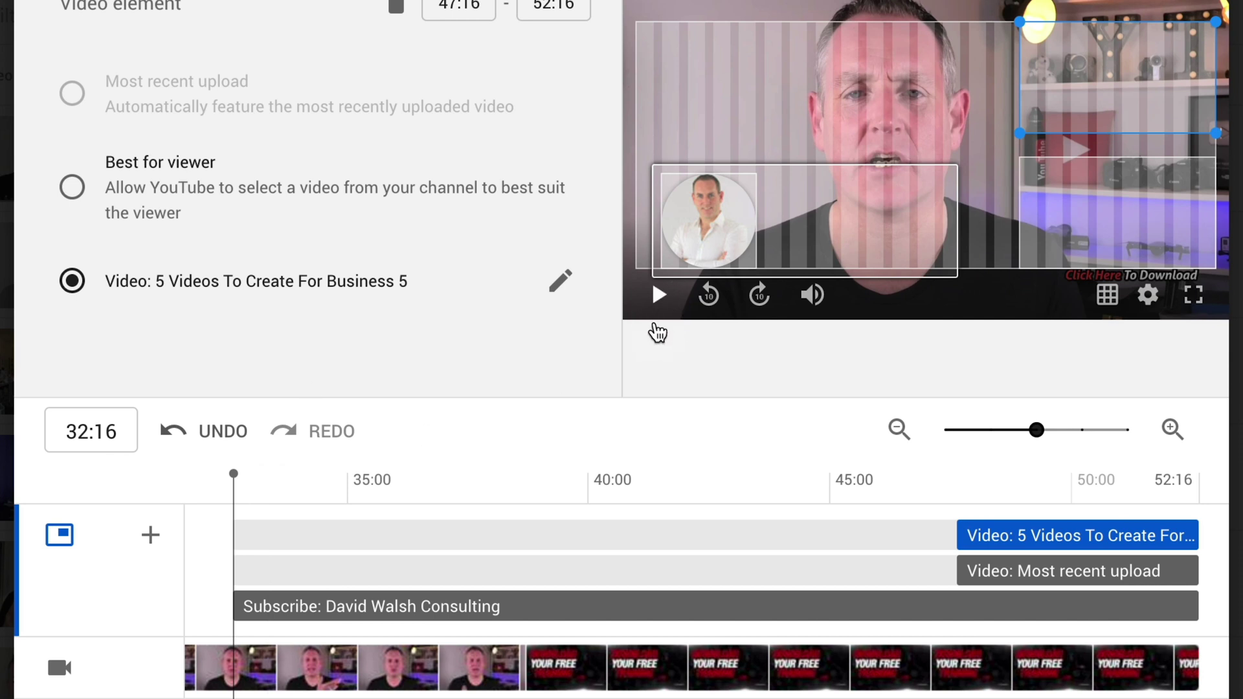
left_click_drag(234, 477, 217, 478)
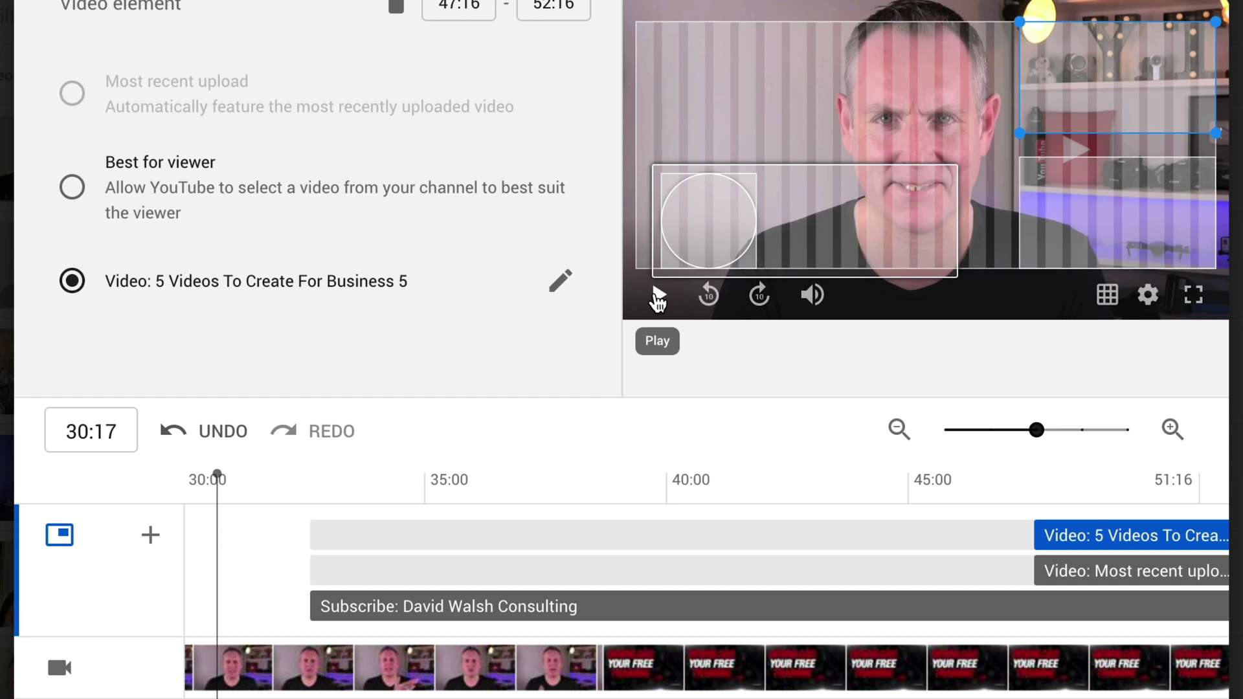
left_click(655, 296)
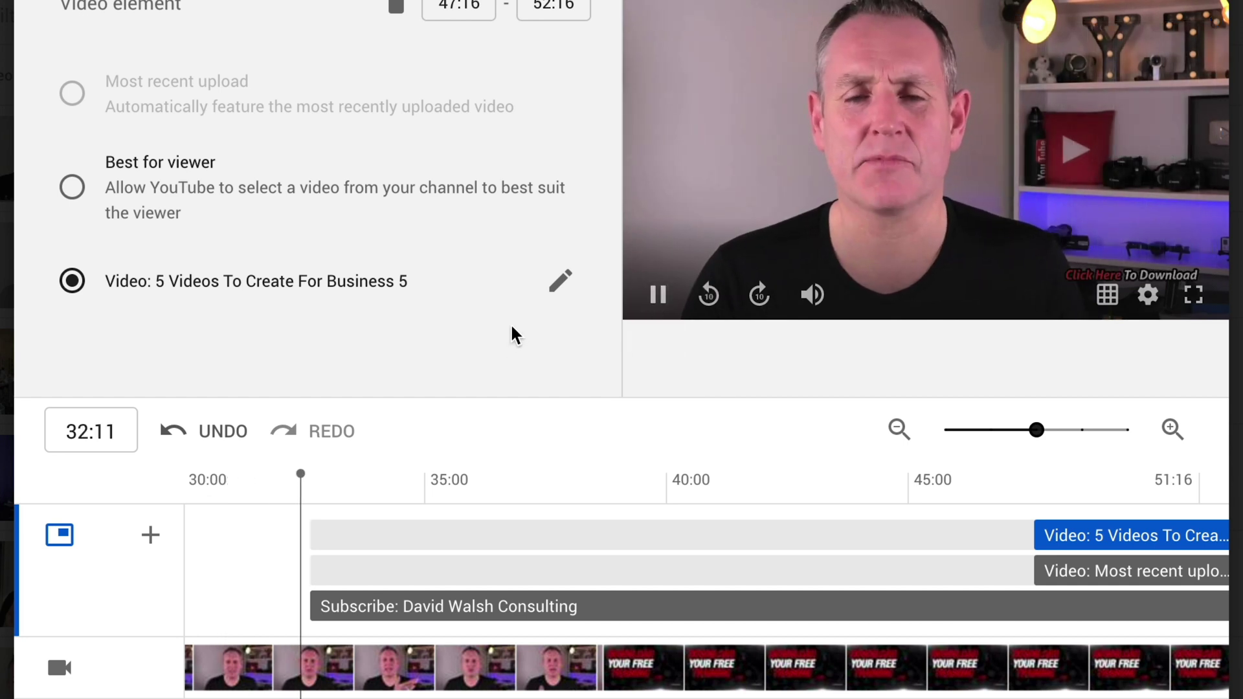
left_click(658, 299)
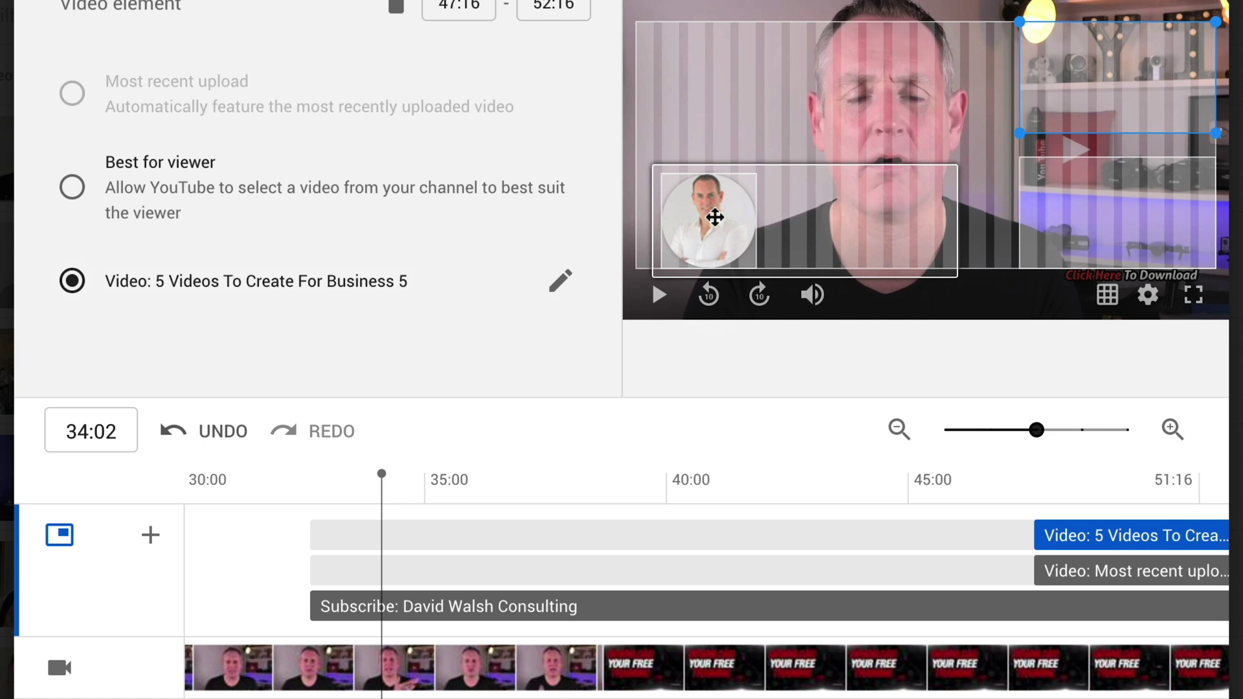
left_click(981, 503)
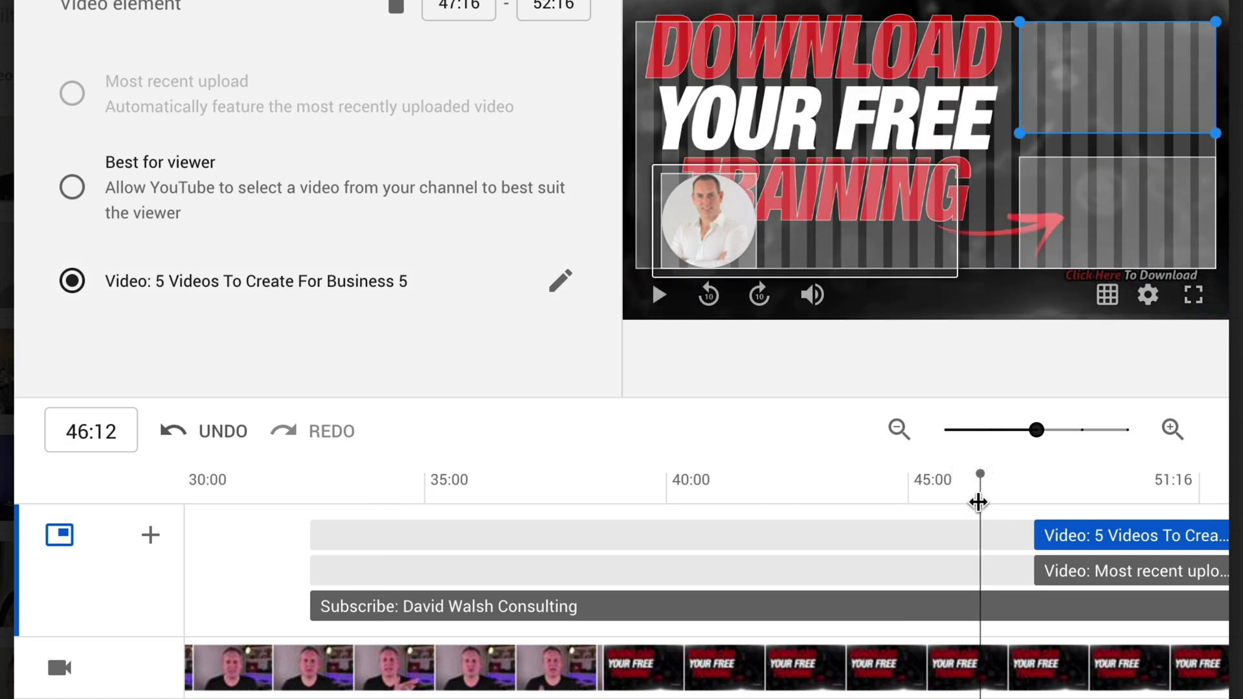
left_click(651, 299)
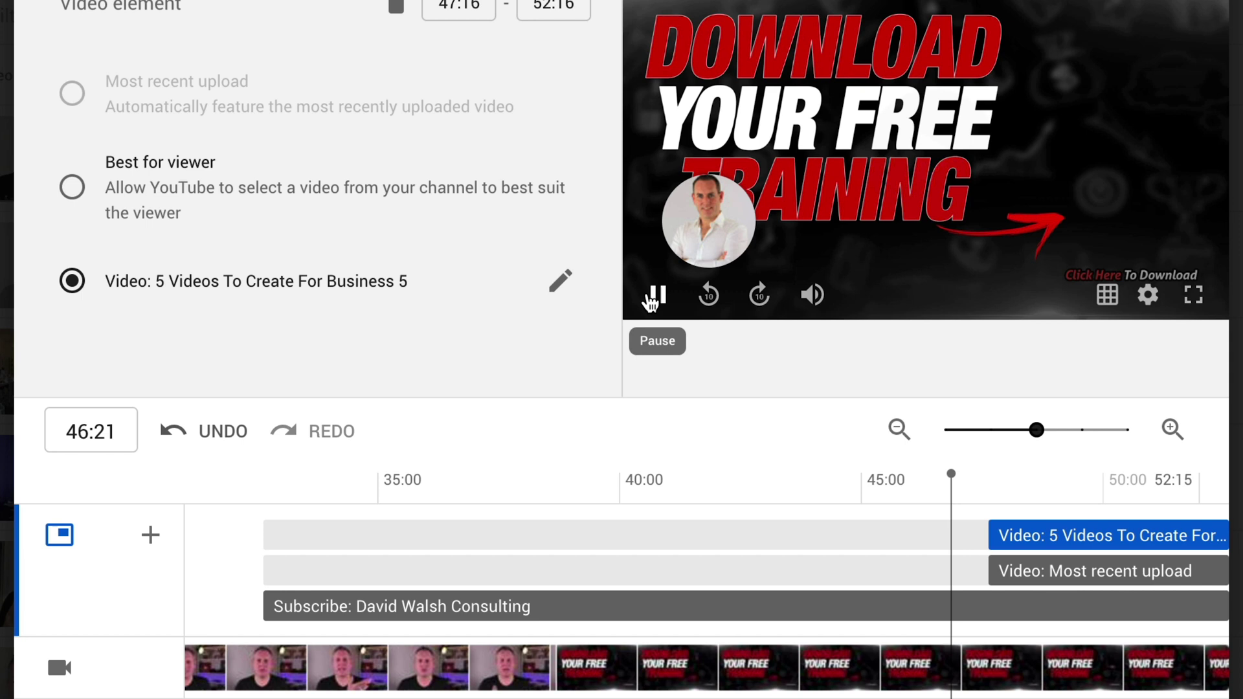
left_click(651, 299)
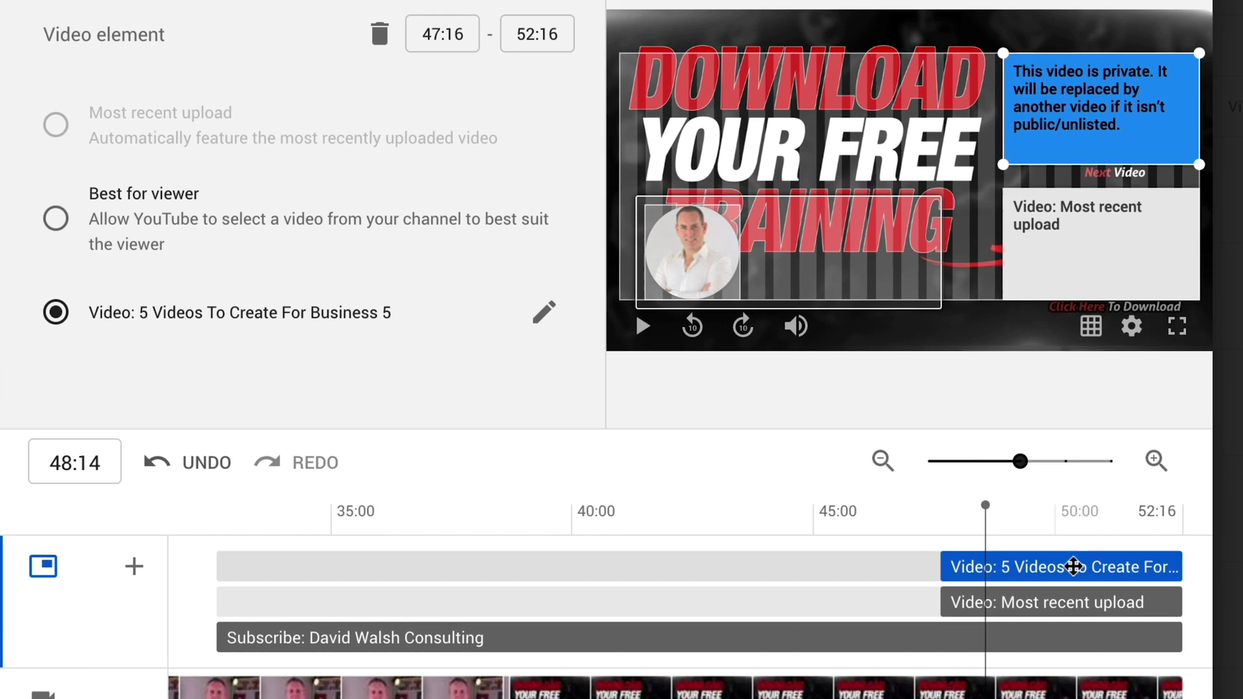
- Shift the Most recent upload element to 42:15–47:15 on the timeline and save the end screen
left_click_drag(1057, 619, 496, 629)
left_click_drag(529, 523, 401, 521)
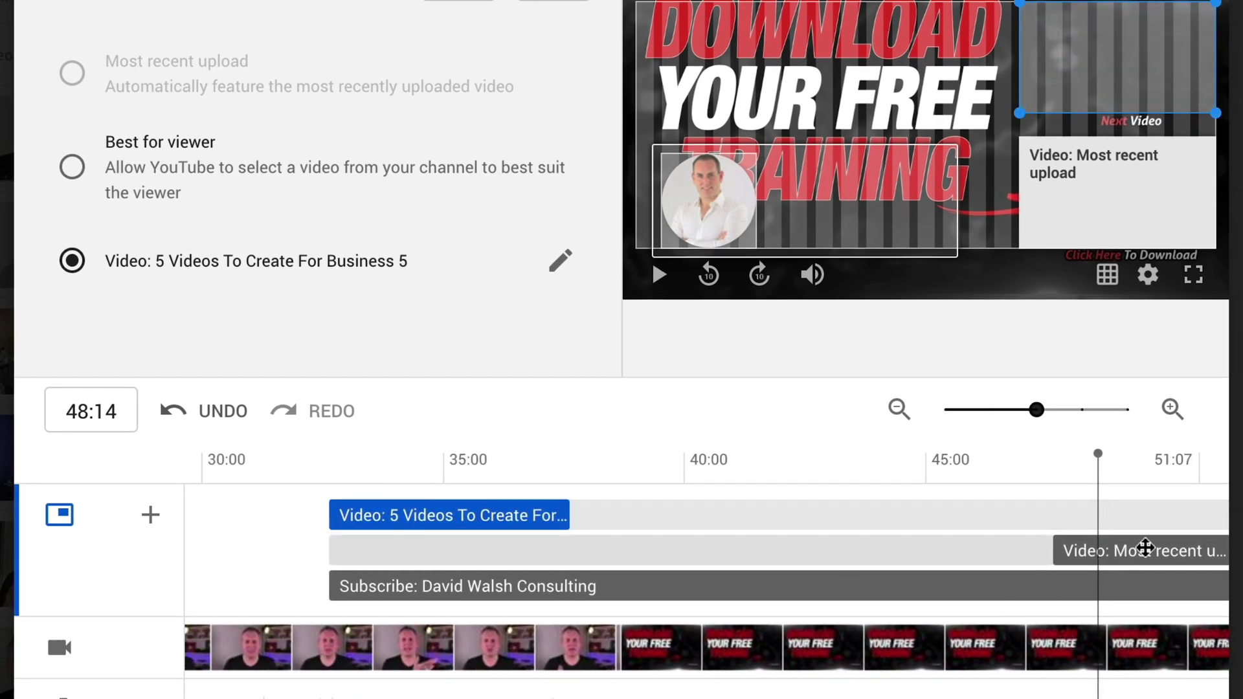
left_click_drag(1146, 549, 417, 560)
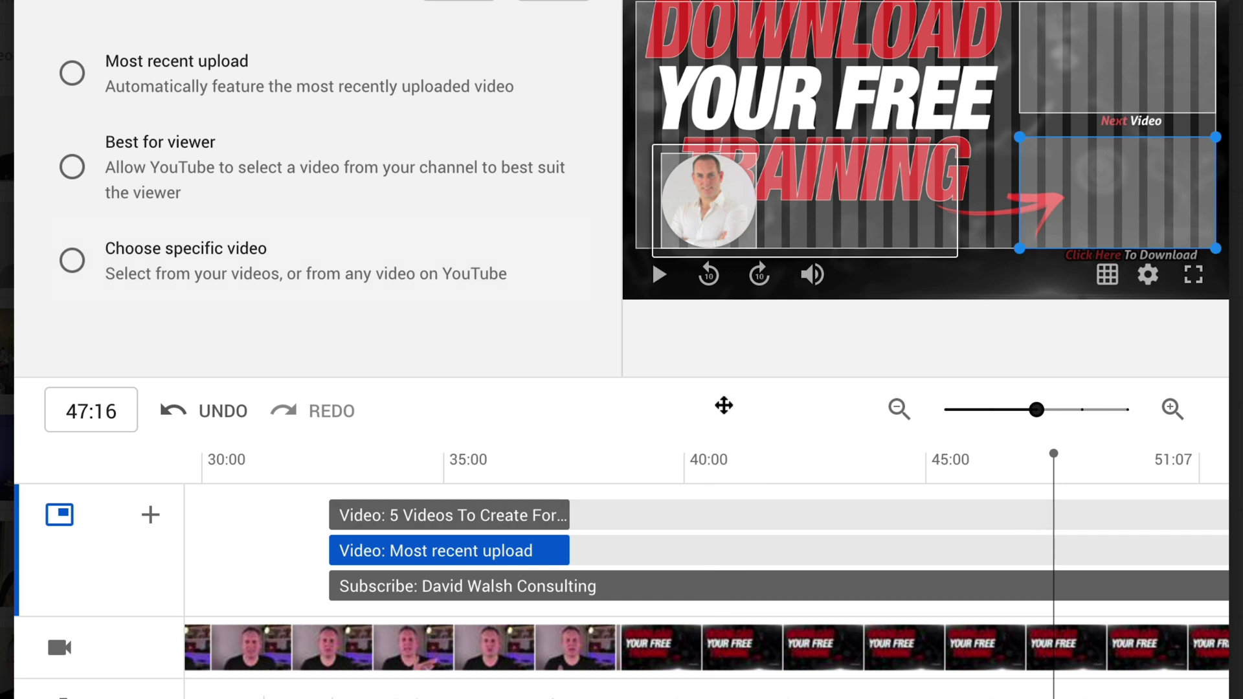
left_click(458, 519)
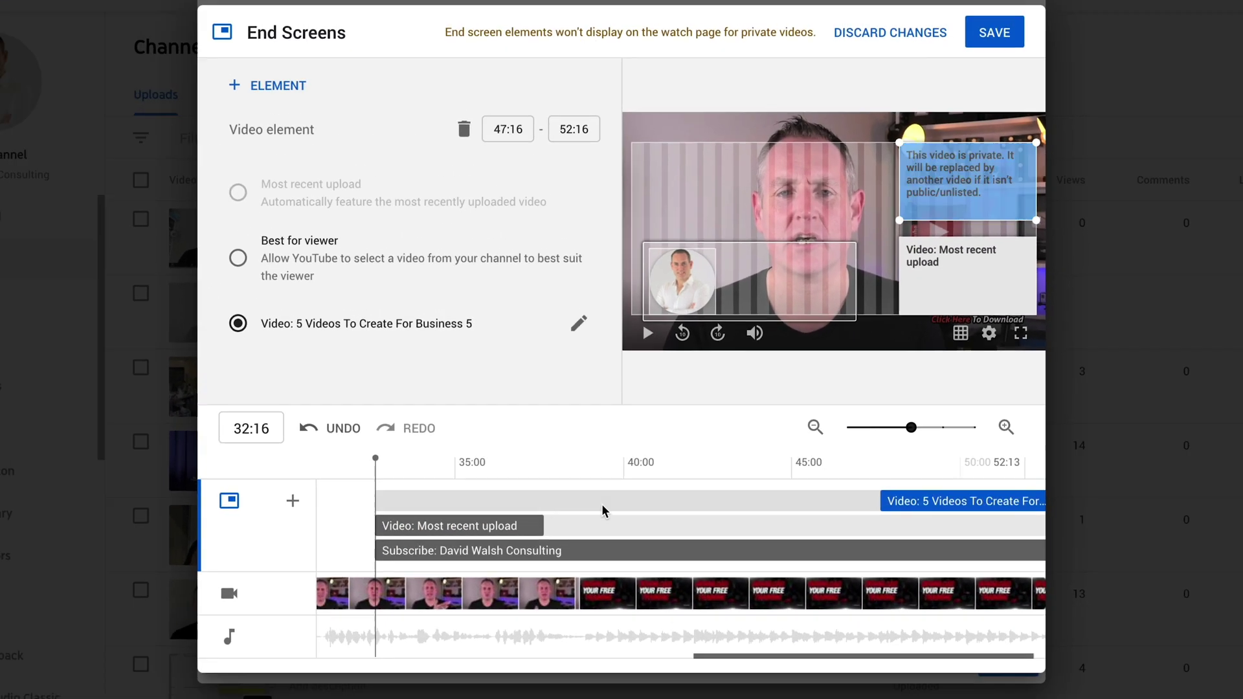
left_click_drag(498, 526, 839, 526)
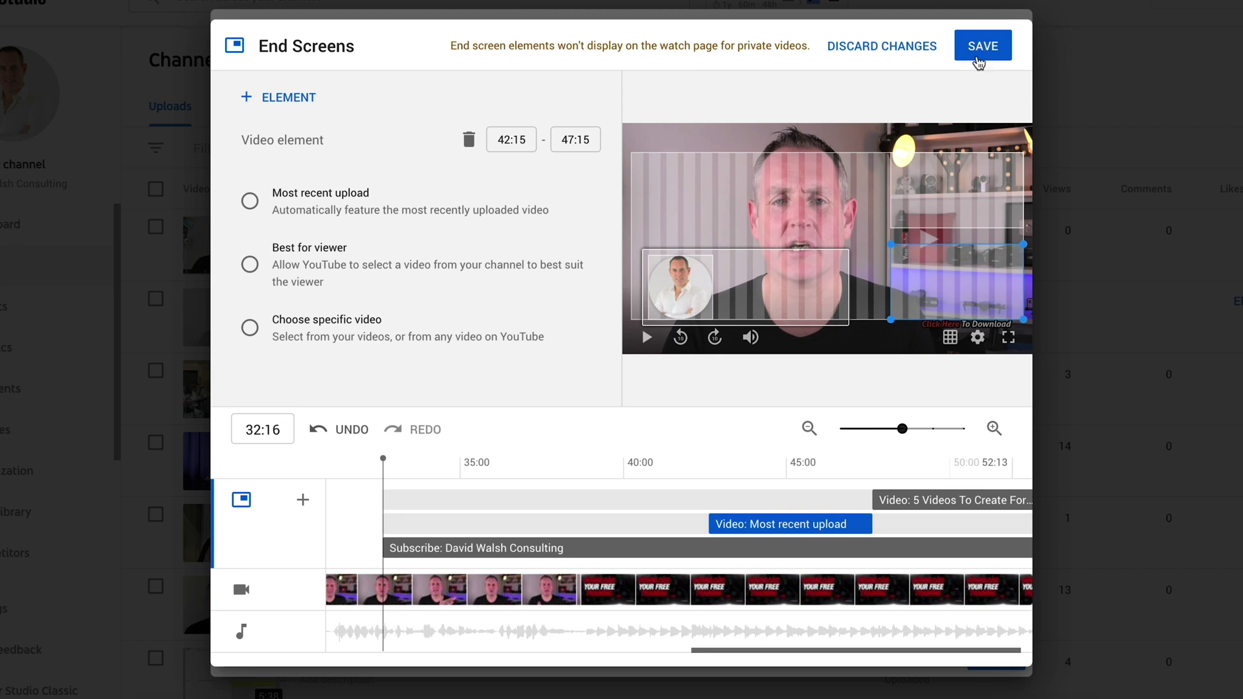
left_click(982, 48)
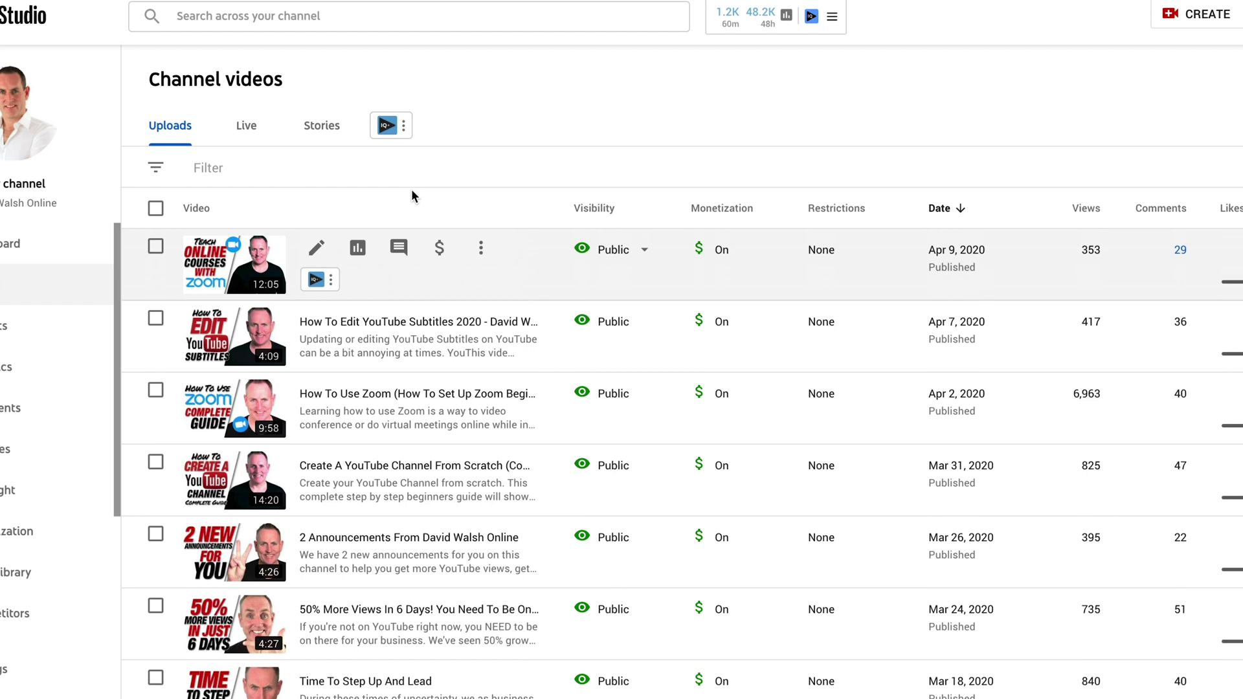
- Open 'How To Get Noticed On YouTube 2020' from Uploads and launch its End screen editor
scroll(473, 303, "down", 6)
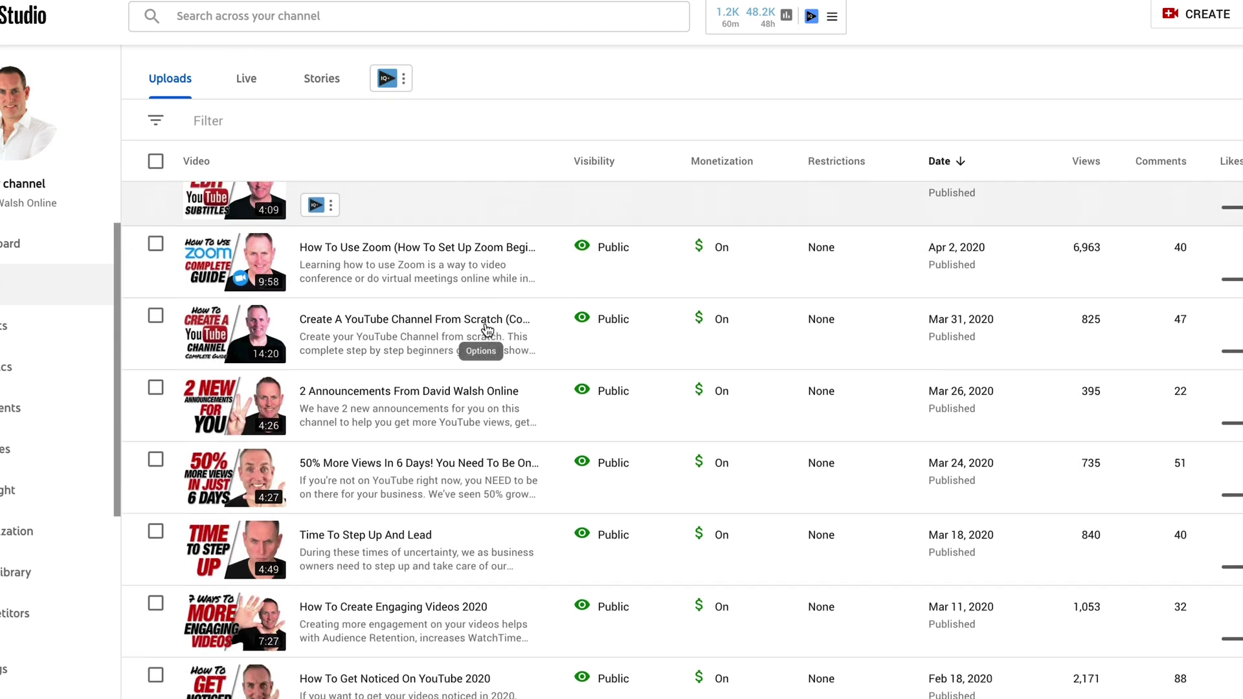
scroll(473, 303, "down", 3)
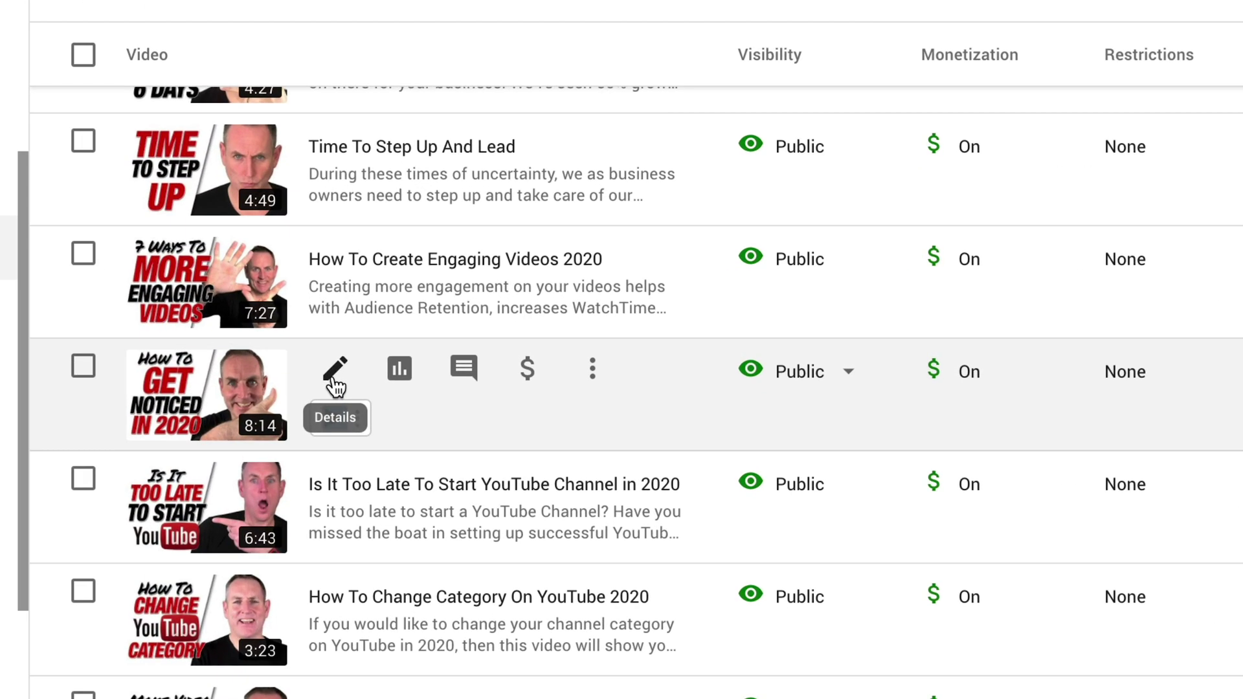
left_click(335, 382)
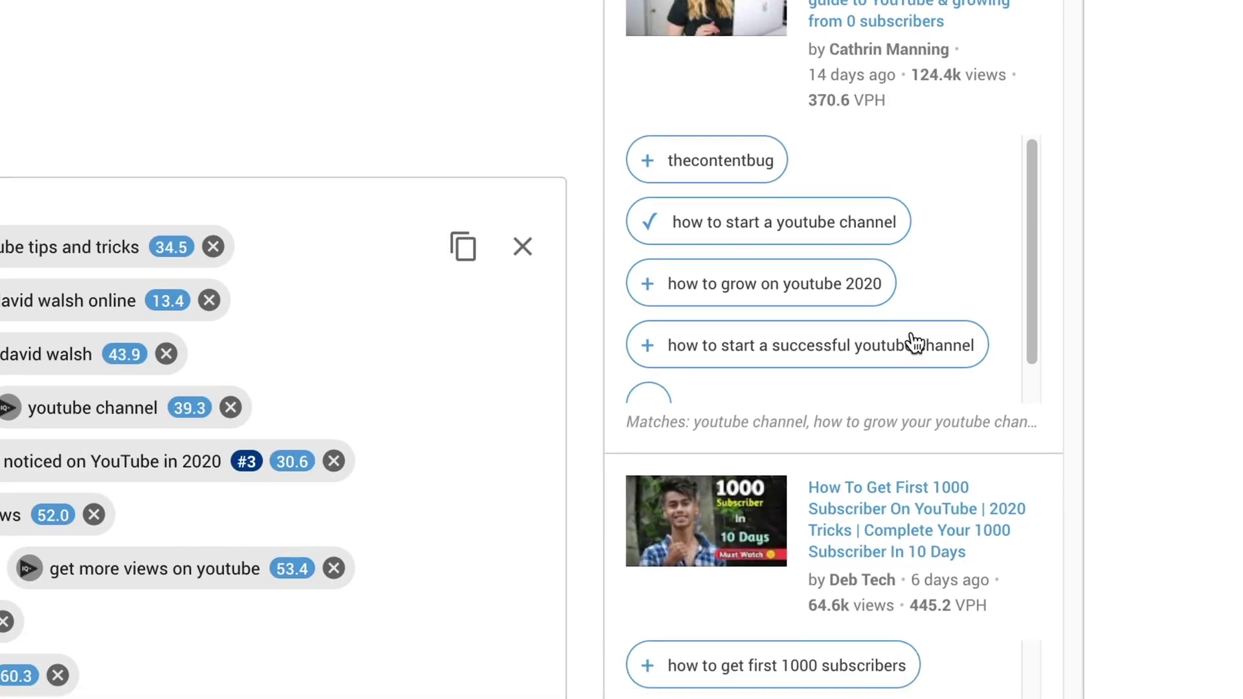
scroll(913, 341, "down", 2)
scroll(910, 341, "up", 2)
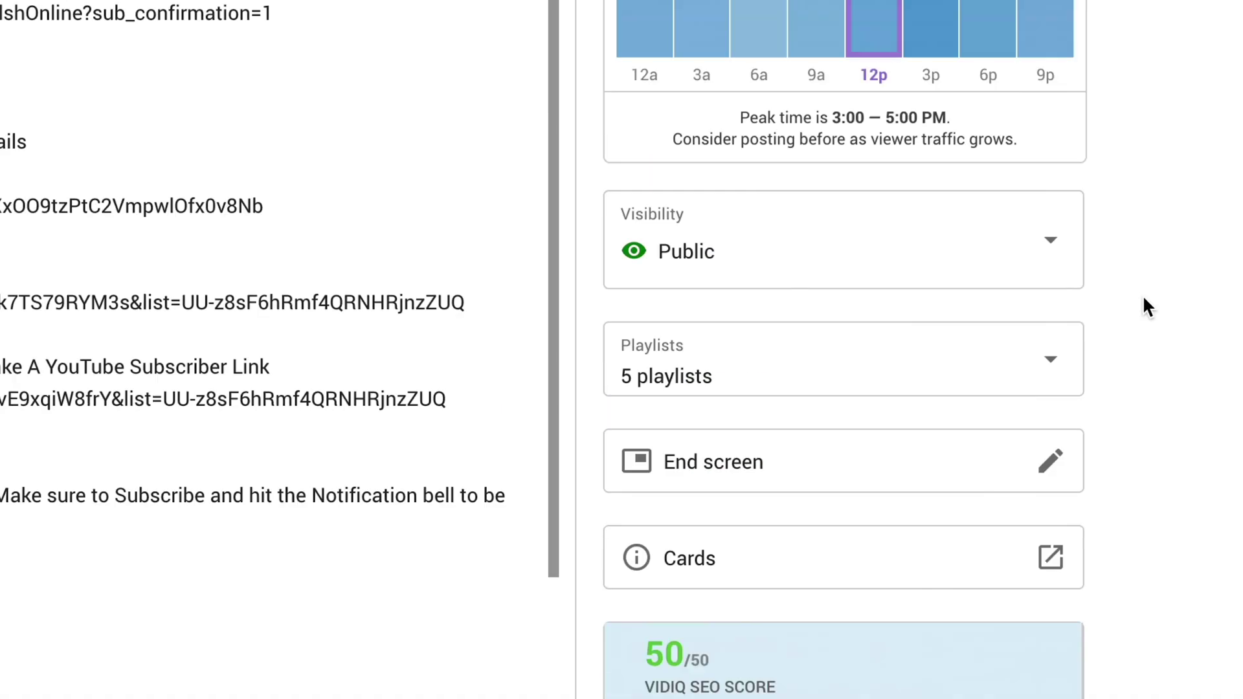
scroll(1143, 298, "down", 2)
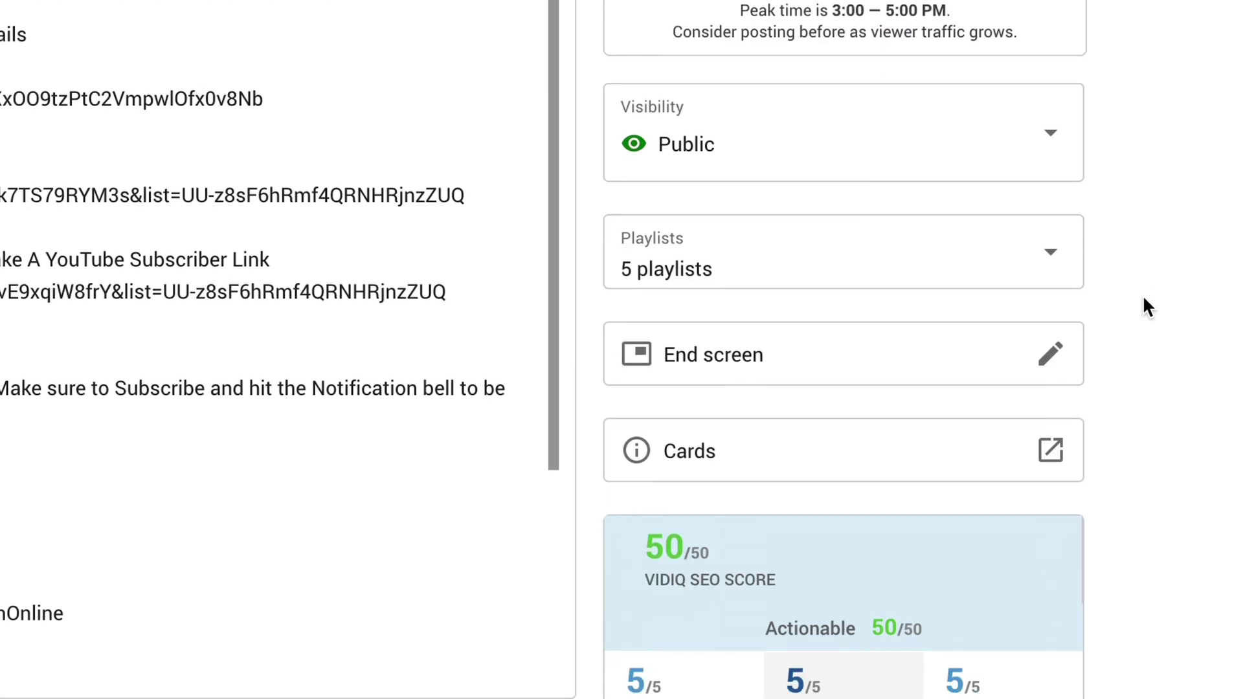
left_click(750, 374)
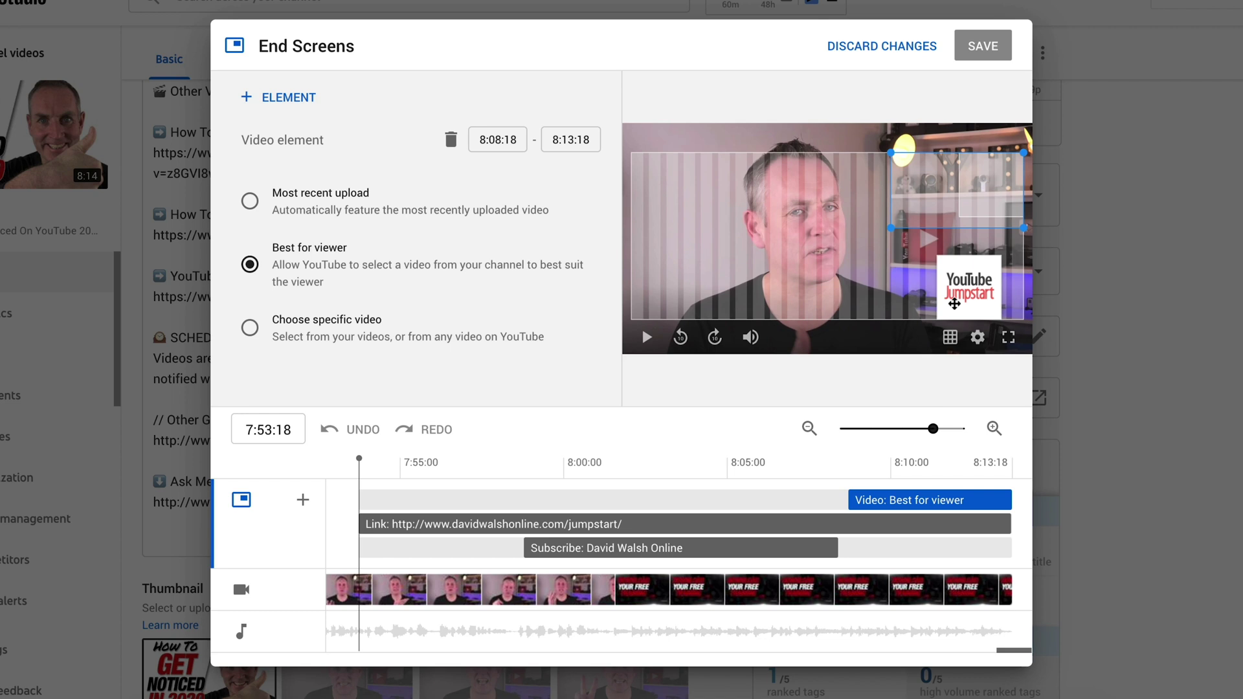
- Delete the existing jumpstart link element from the end screen
left_click(661, 529)
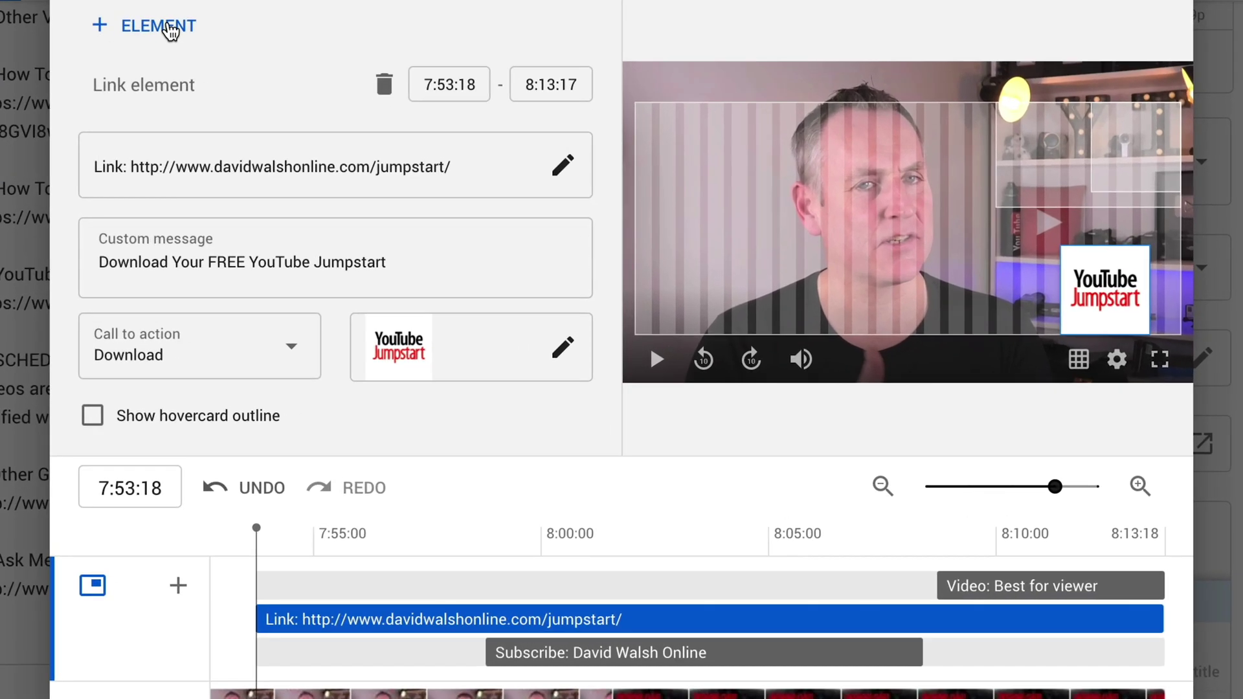
left_click(301, 98)
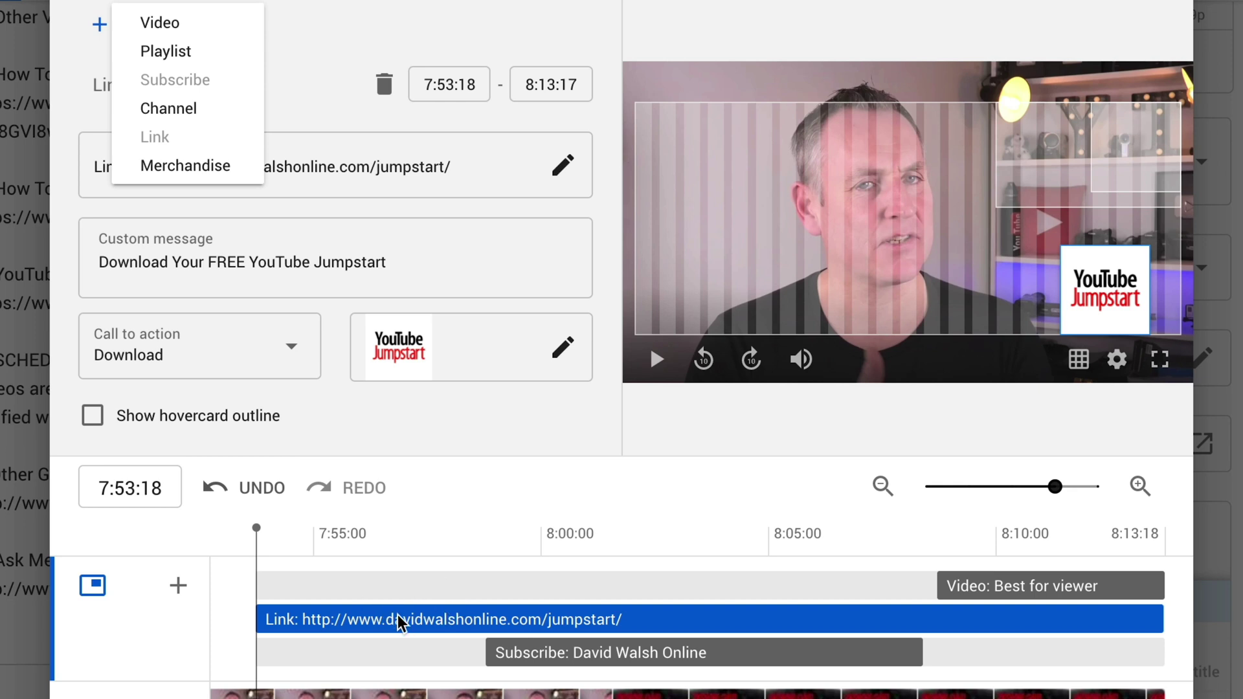
left_click(481, 619)
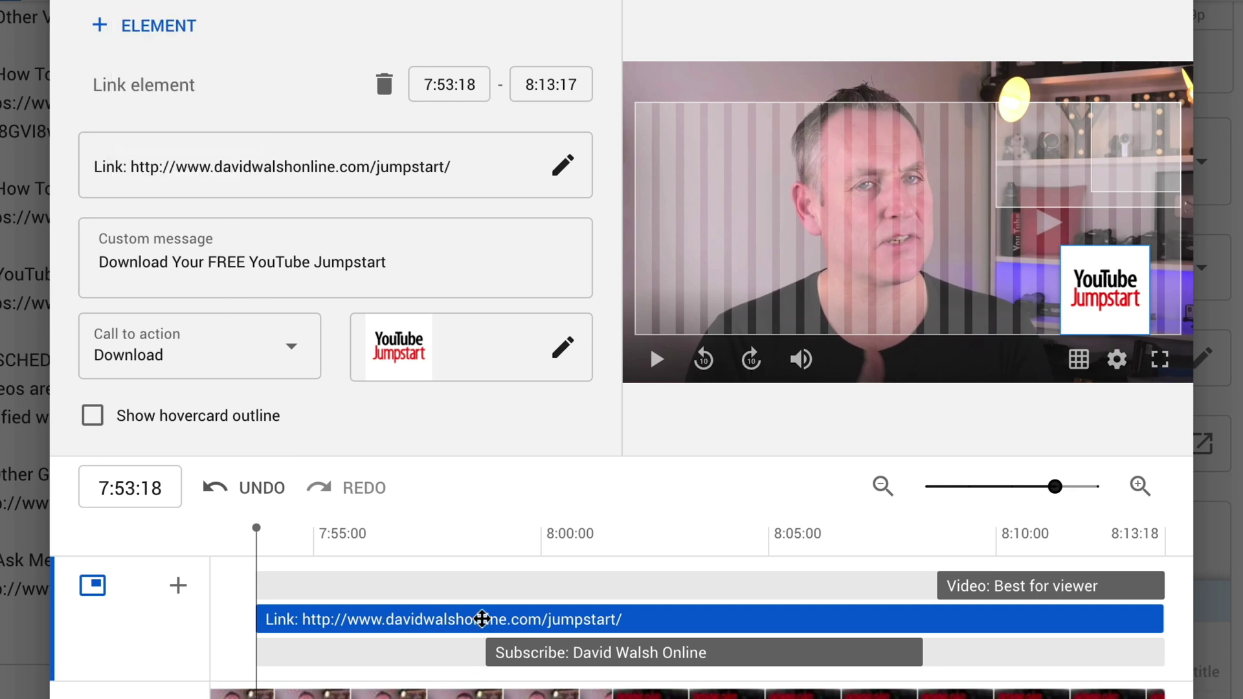
left_click(385, 86)
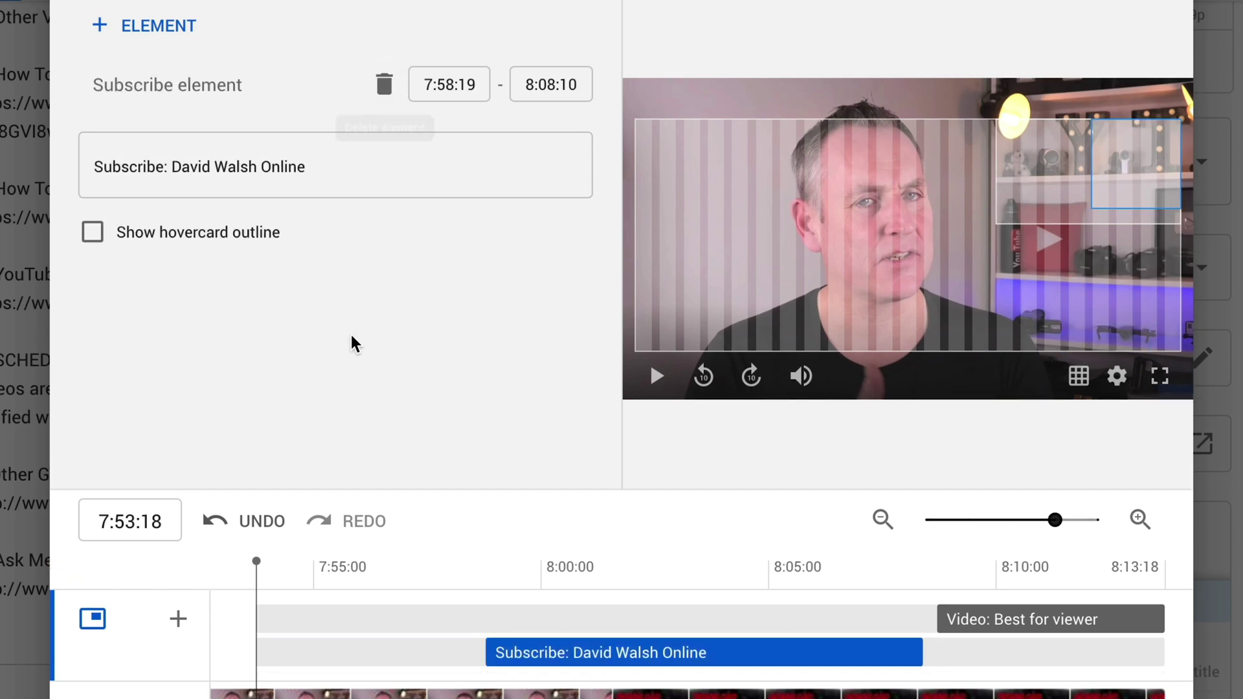
- Add an external Link element pointing to the channel website's /gift page, accepting the terms
left_click(156, 24)
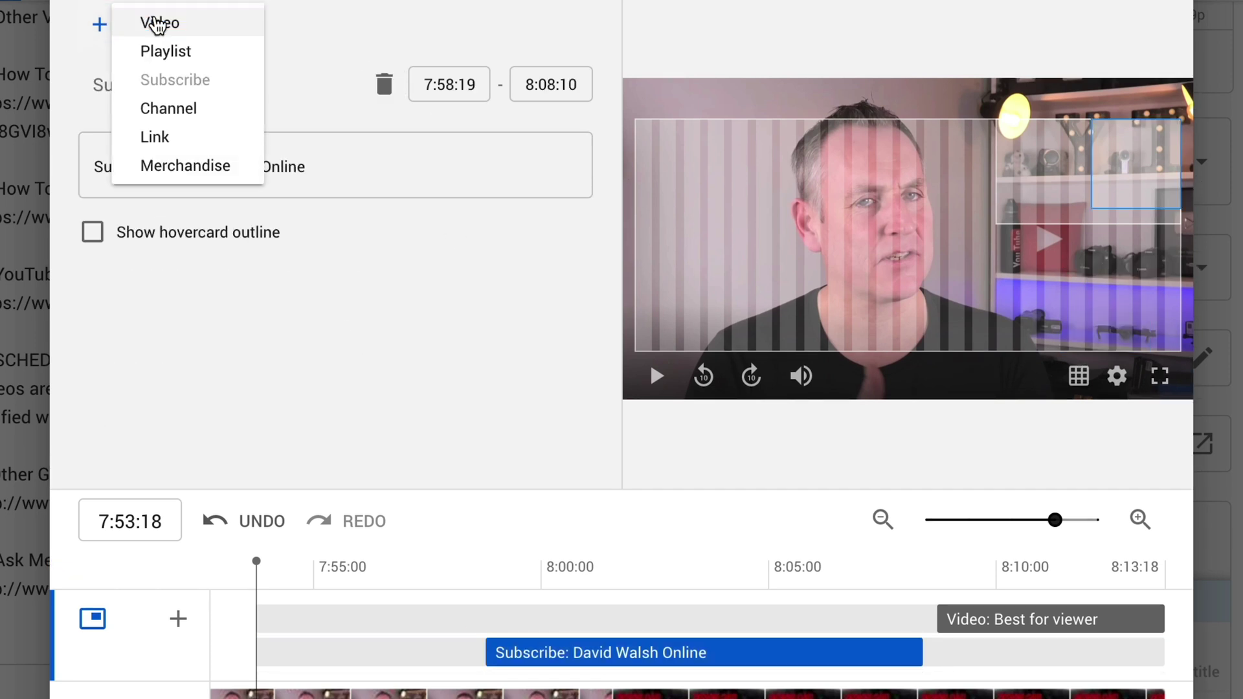
left_click(153, 139)
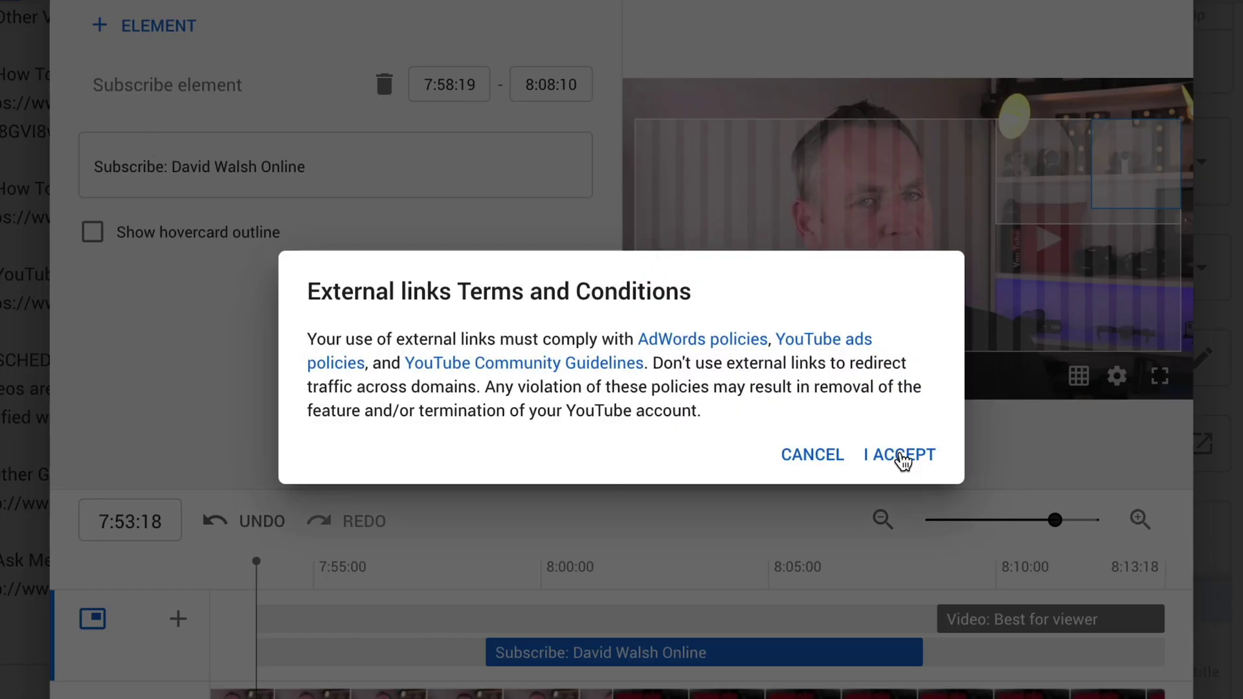
left_click(901, 455)
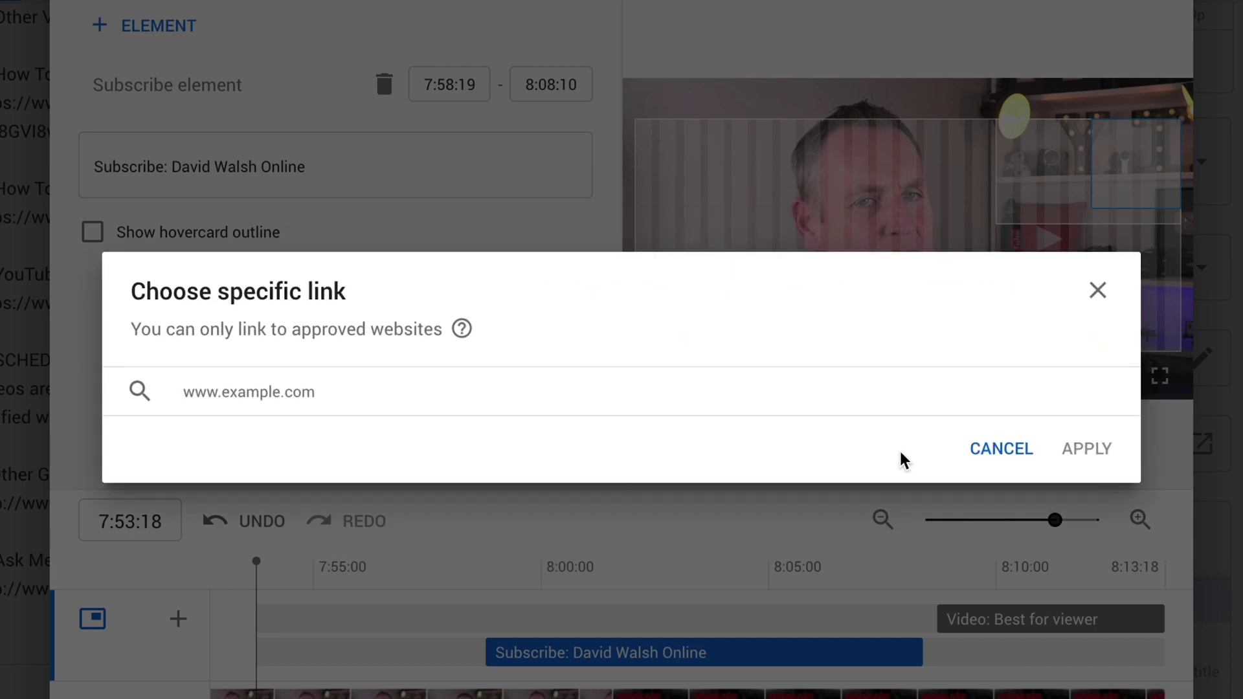
type("https://www.davidwalshonline.com/gift")
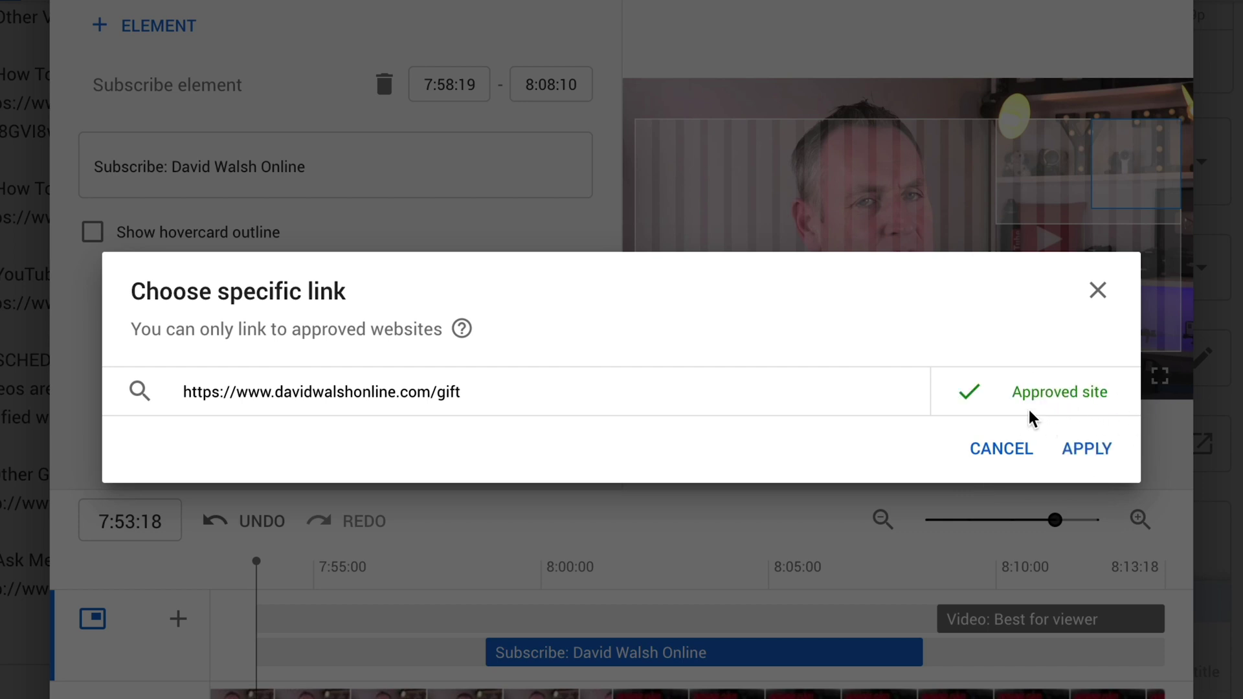
left_click(1086, 451)
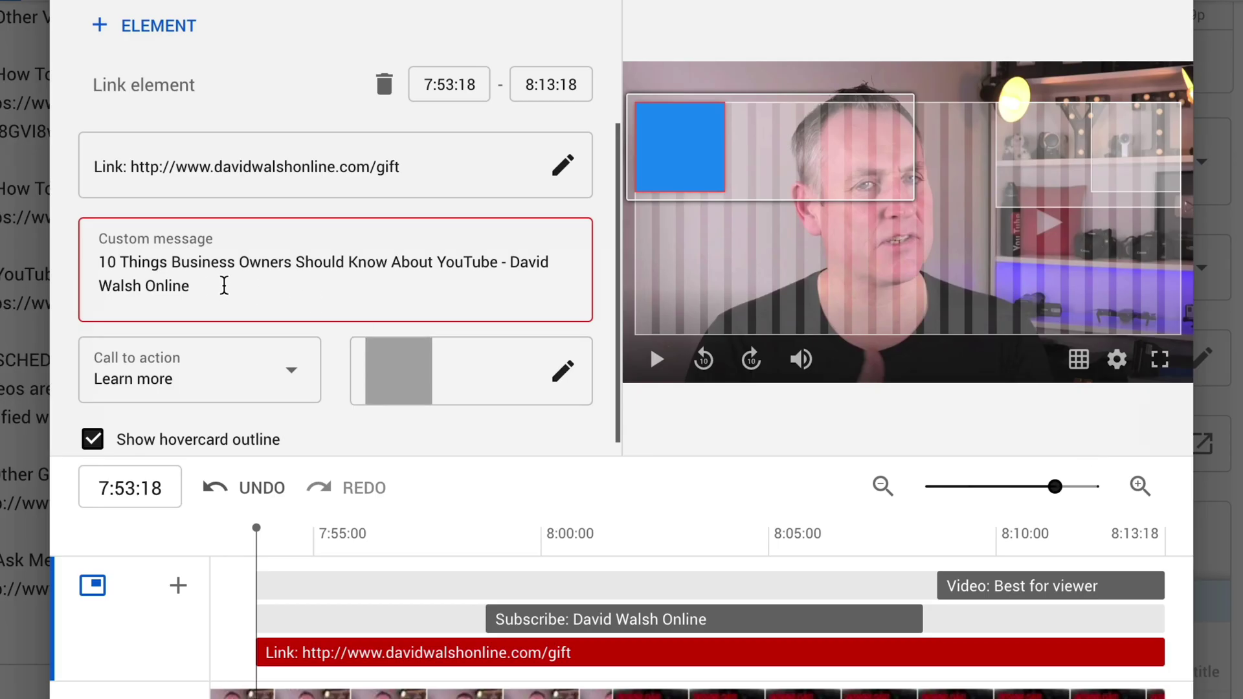
- Replace the link's custom message with 'Get your free gift here'
left_click(224, 285)
left_click_drag(269, 285, 97, 259)
left_click(435, 329)
left_click_drag(227, 290, 35, 255)
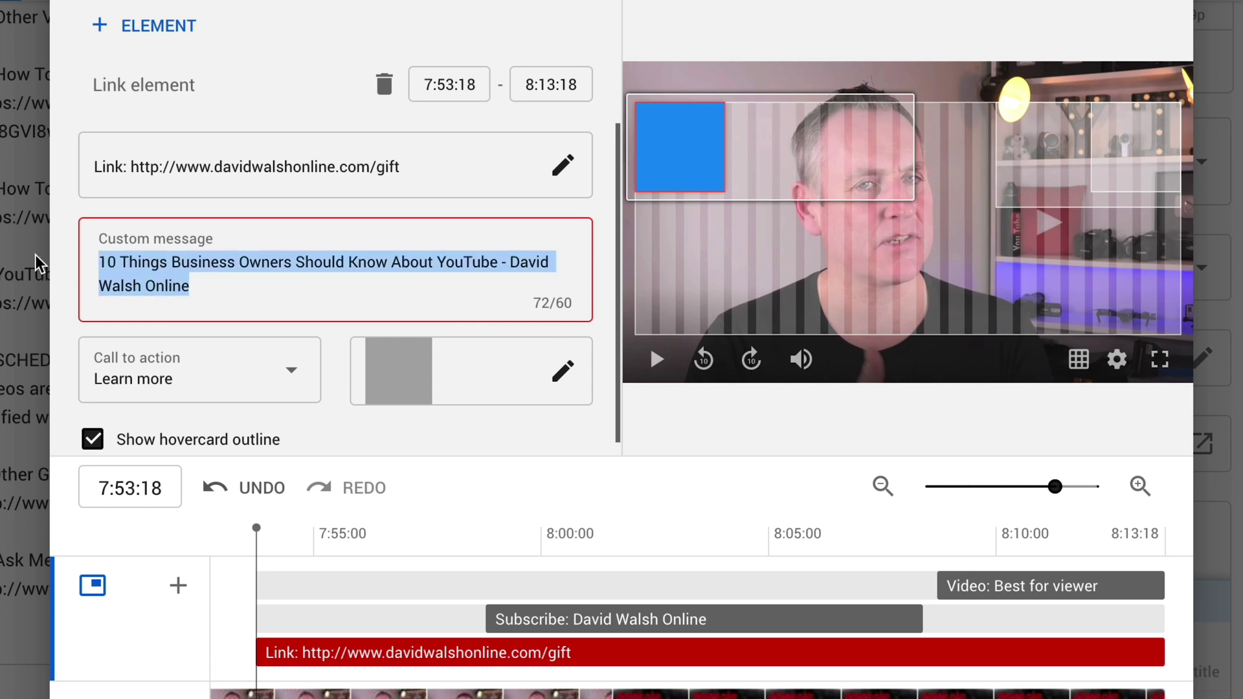
type("Get your free gift here")
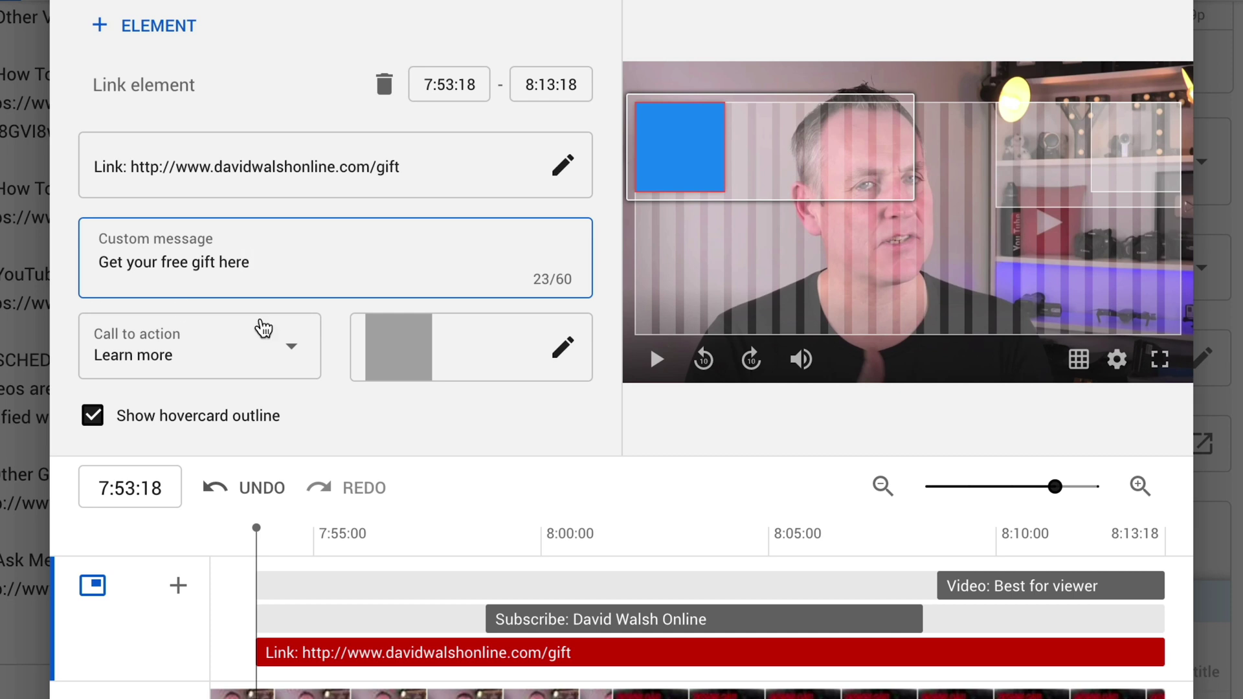
key("Tab")
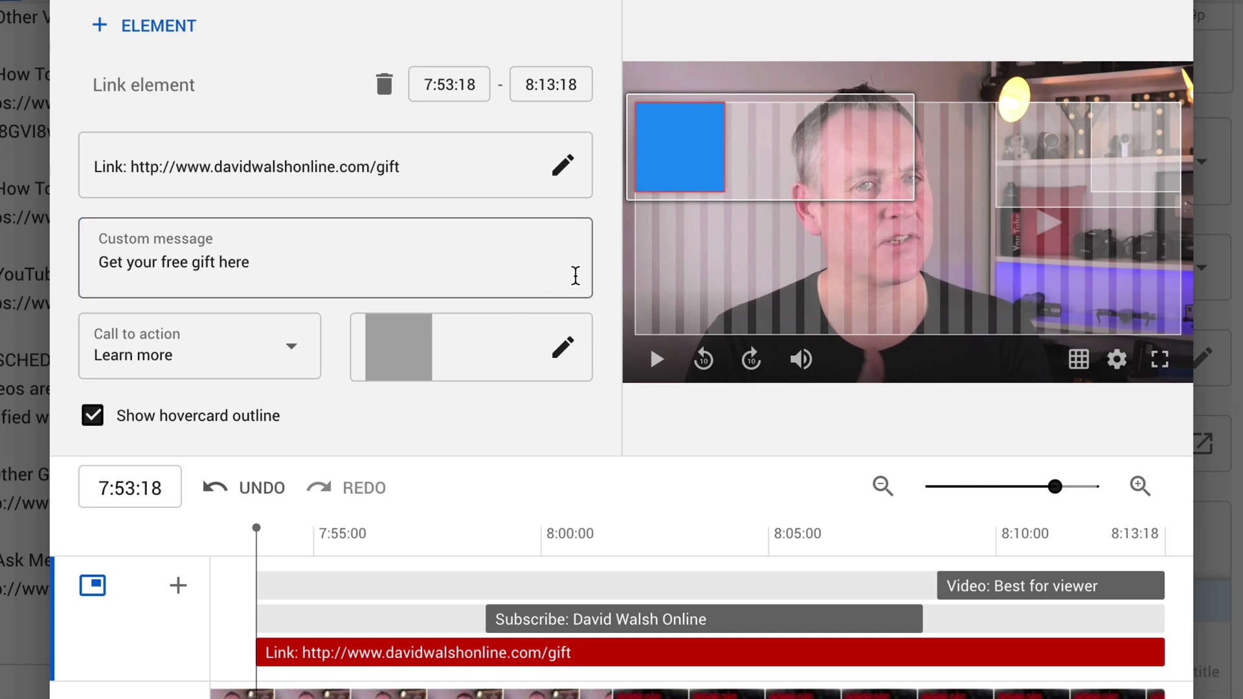
left_click(356, 259)
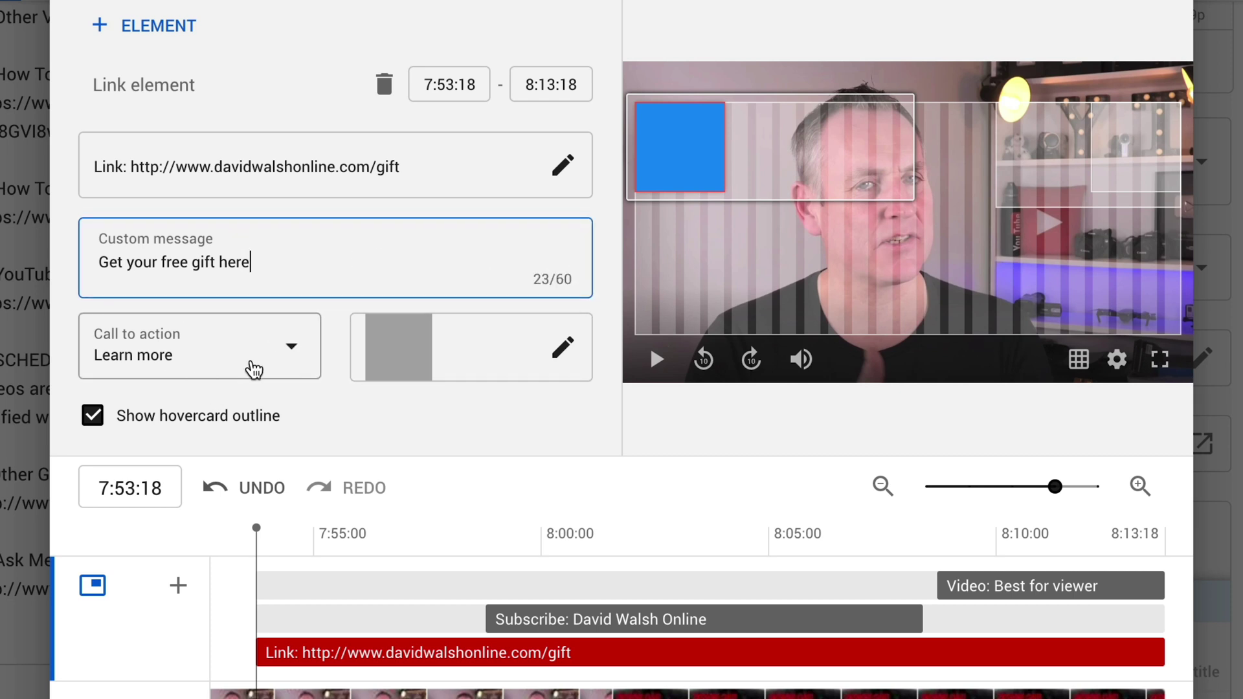
- Set the link's call to action to Sign up
left_click(292, 349)
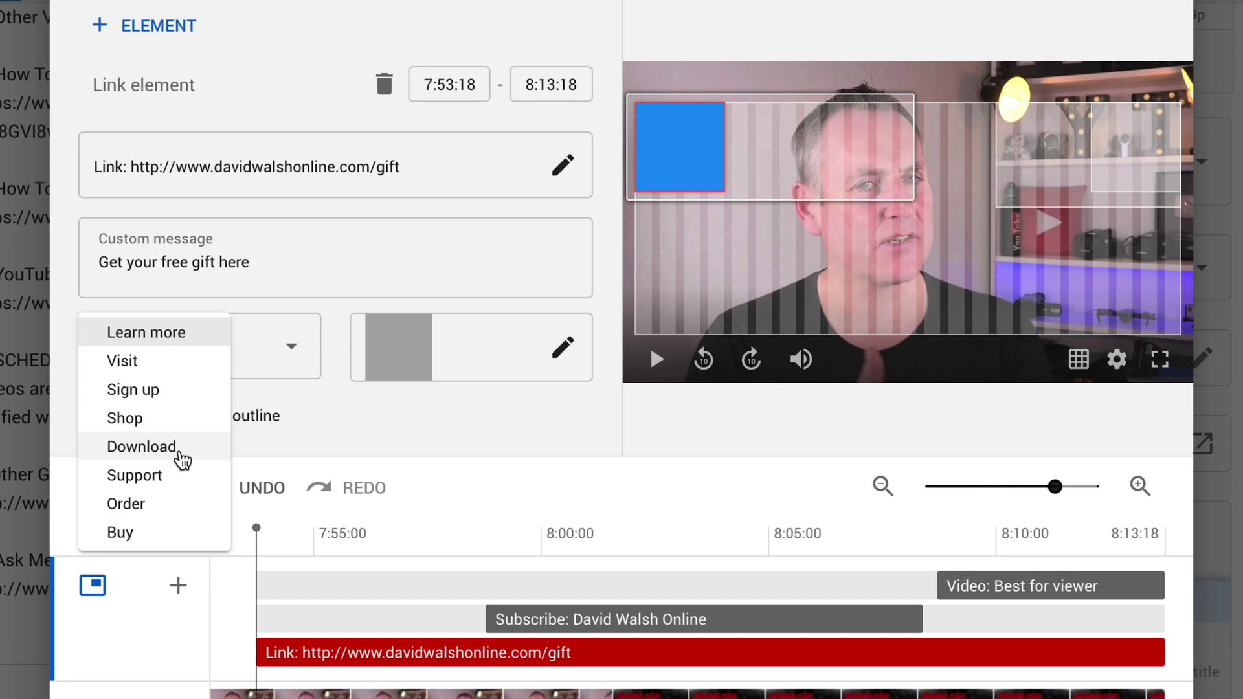
left_click(171, 390)
left_click(284, 365)
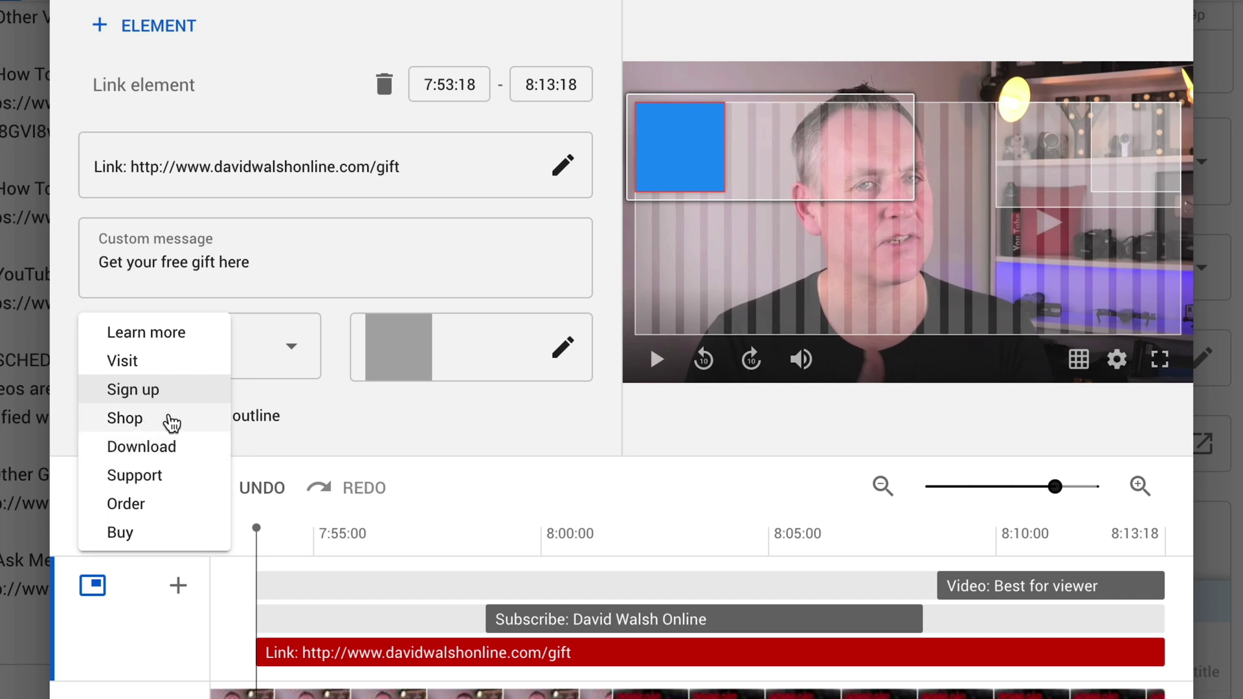
left_click(313, 416)
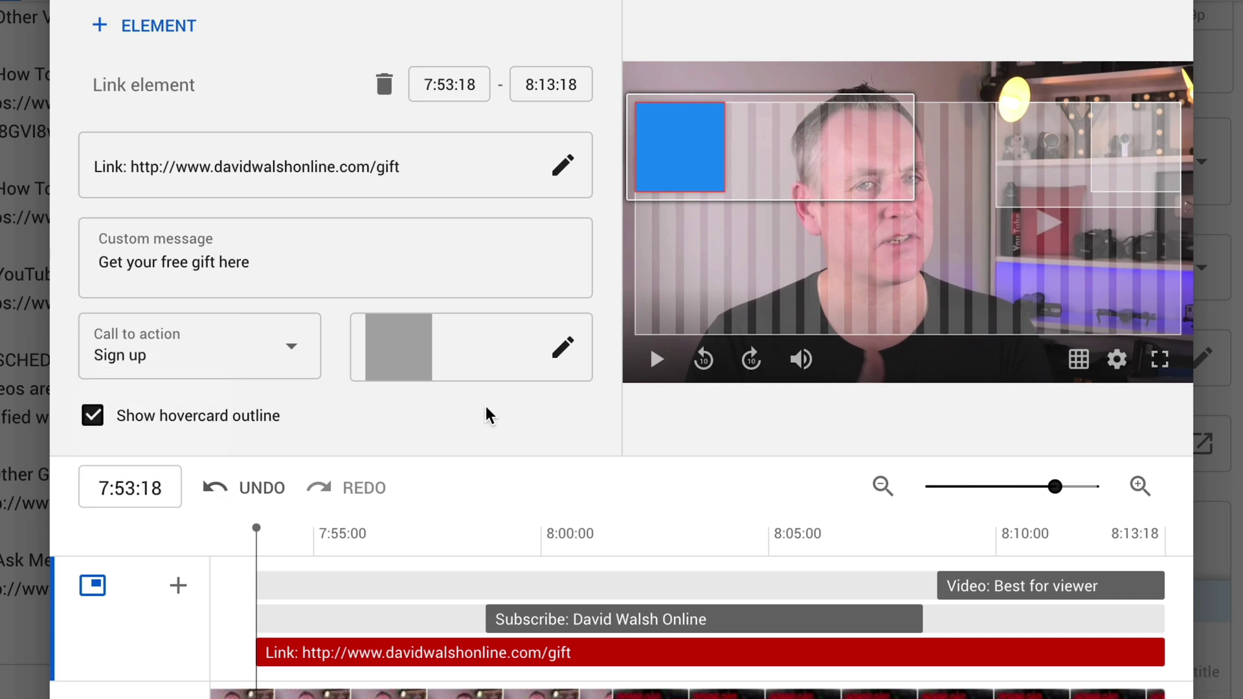
left_click(411, 349)
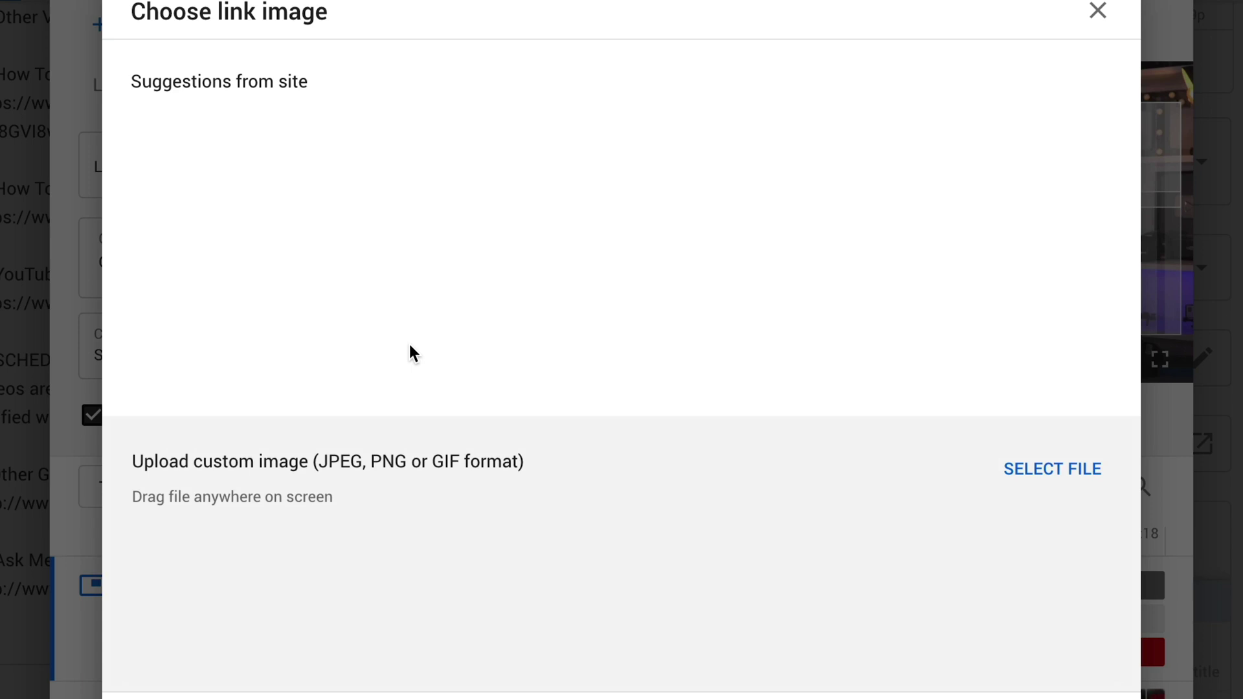
- Try uploading the 150x150 planet image as the link image; it fails the minimum size requirement
left_click(1043, 477)
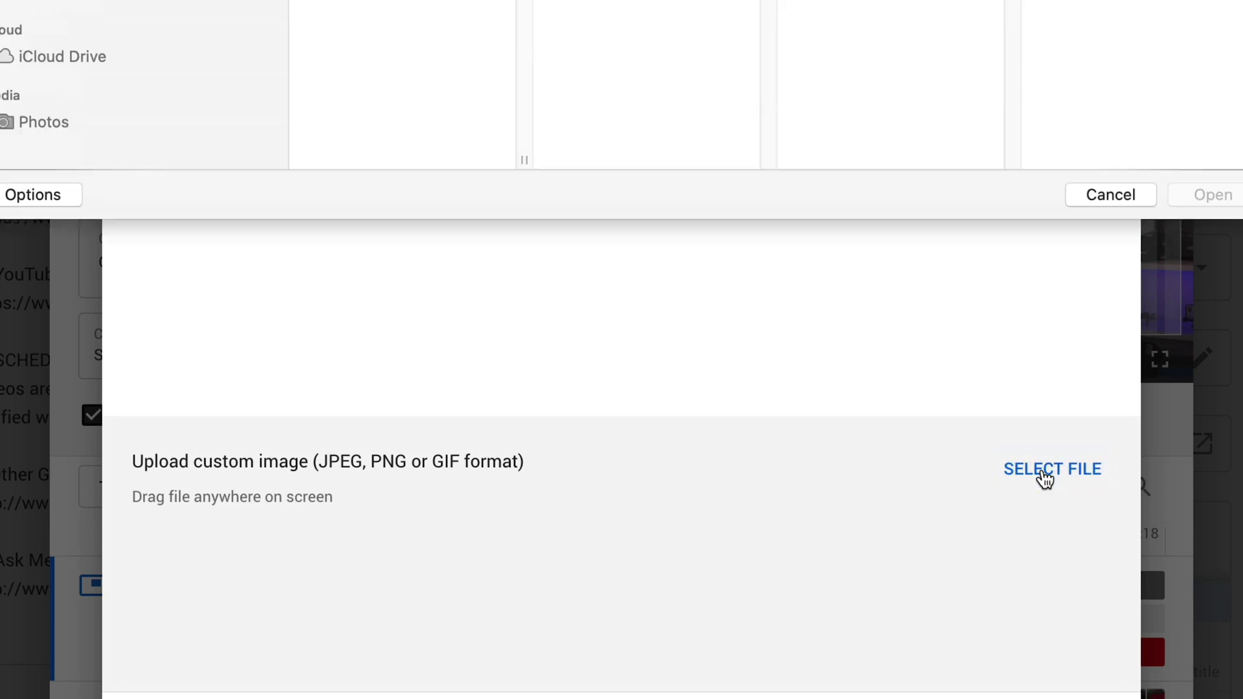
left_click(438, 134)
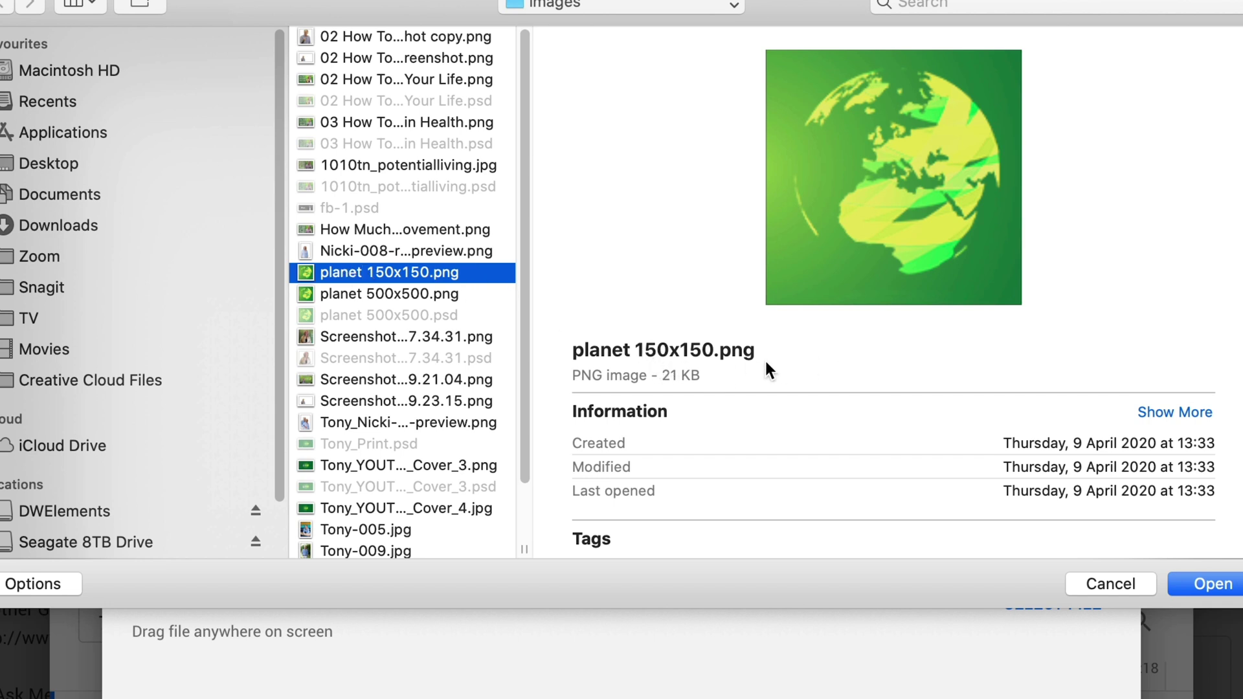
left_click(1212, 584)
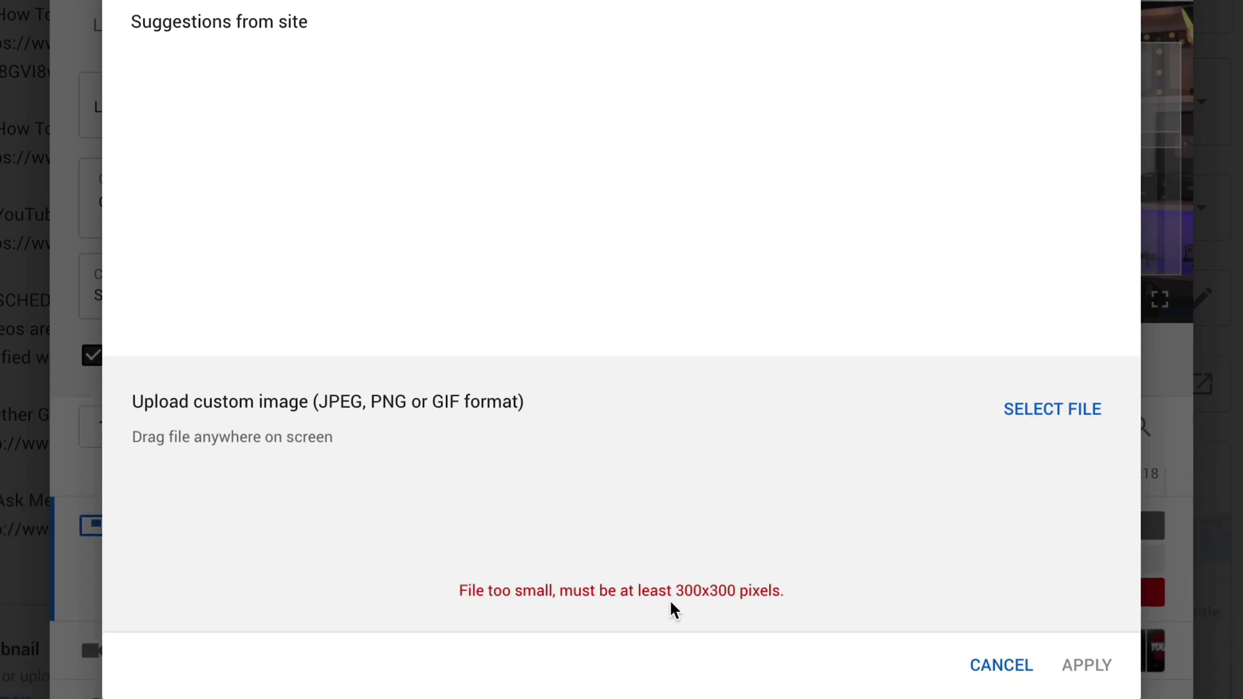
left_click_drag(681, 588, 813, 594)
left_click(817, 547)
- Apply planet 500x500.png as the link image instead and move the element to the bottom-right
left_click(1052, 414)
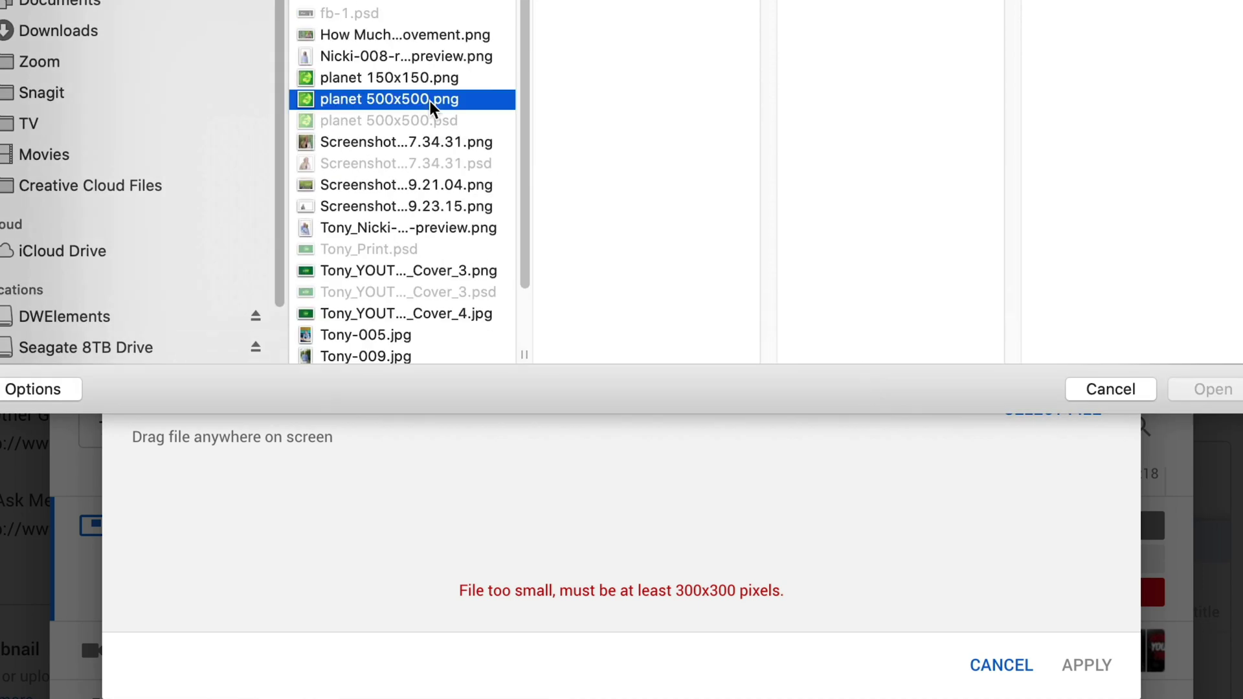
double_click(429, 101)
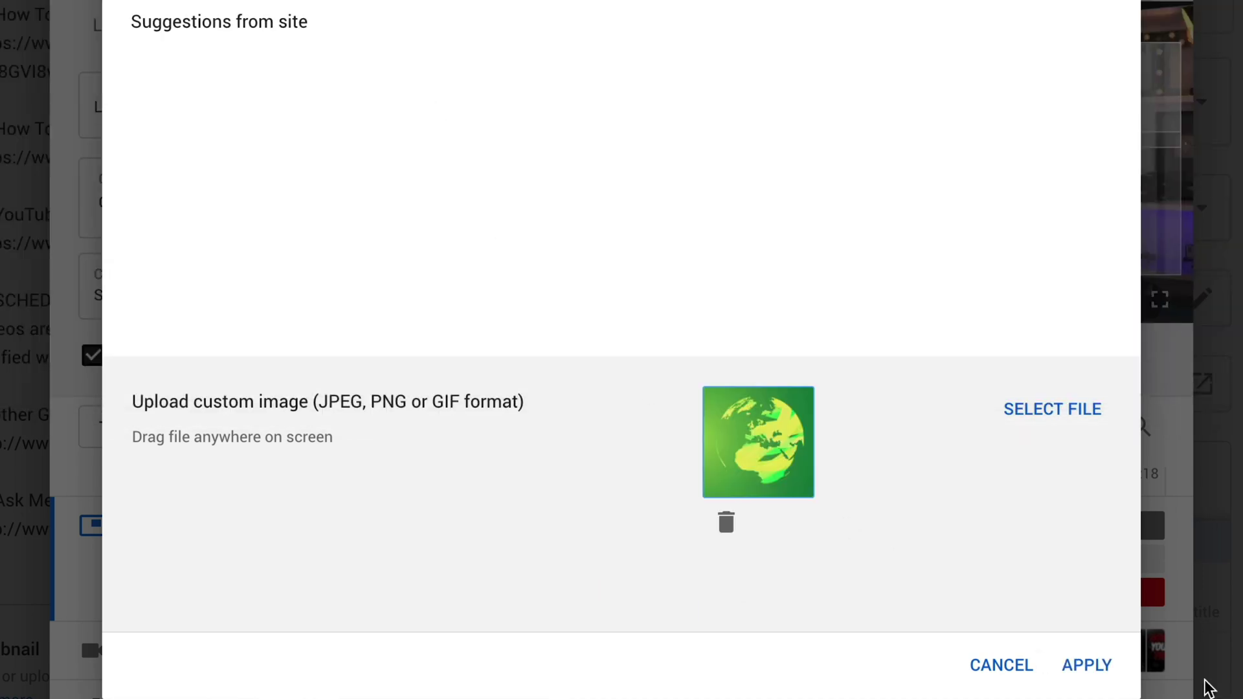
left_click(1105, 672)
left_click_drag(673, 84, 1092, 230)
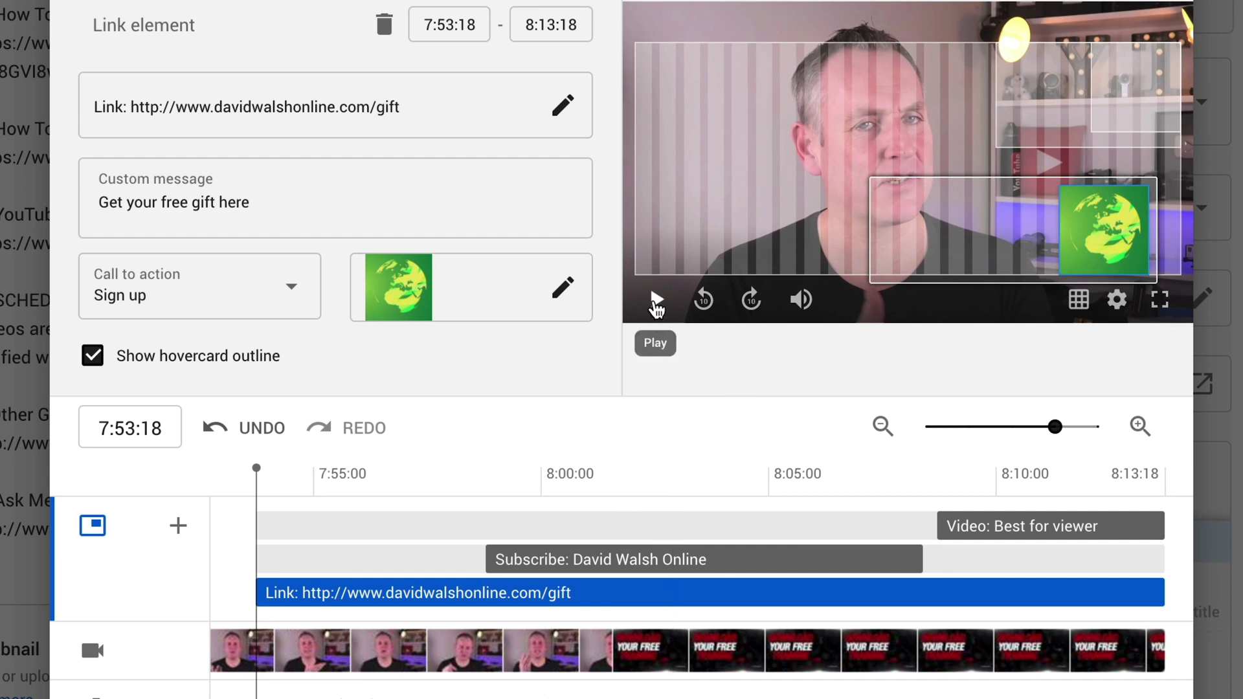
left_click(656, 301)
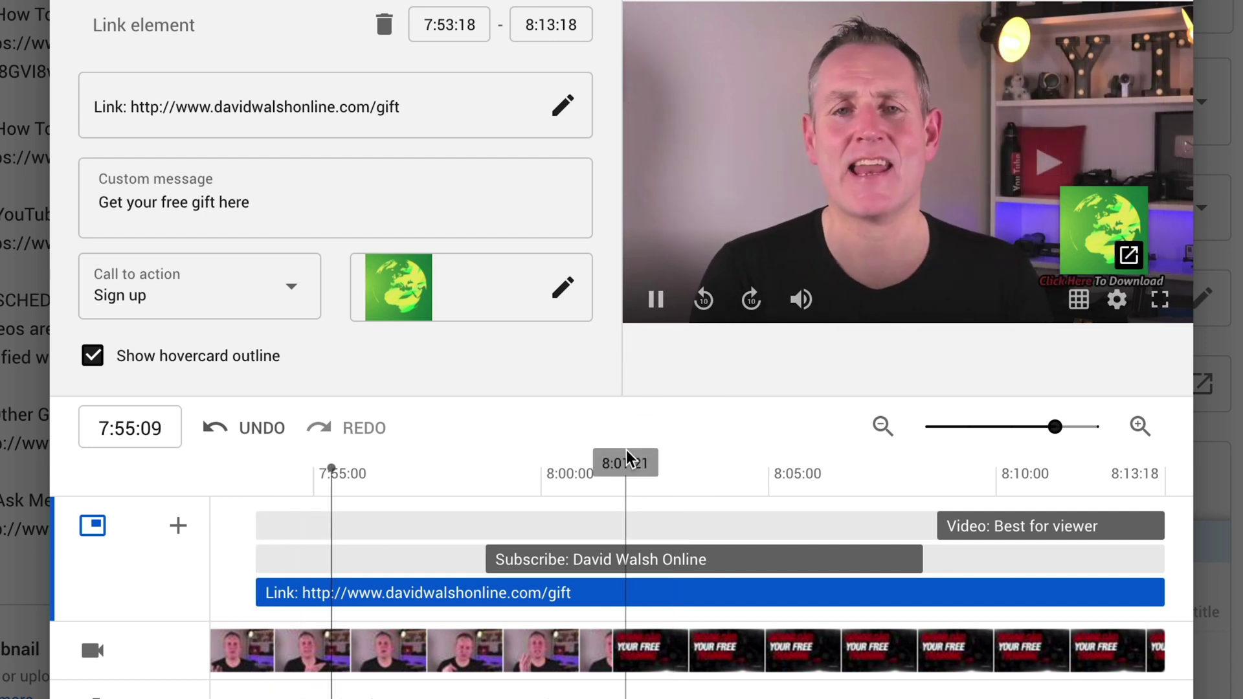
left_click(654, 299)
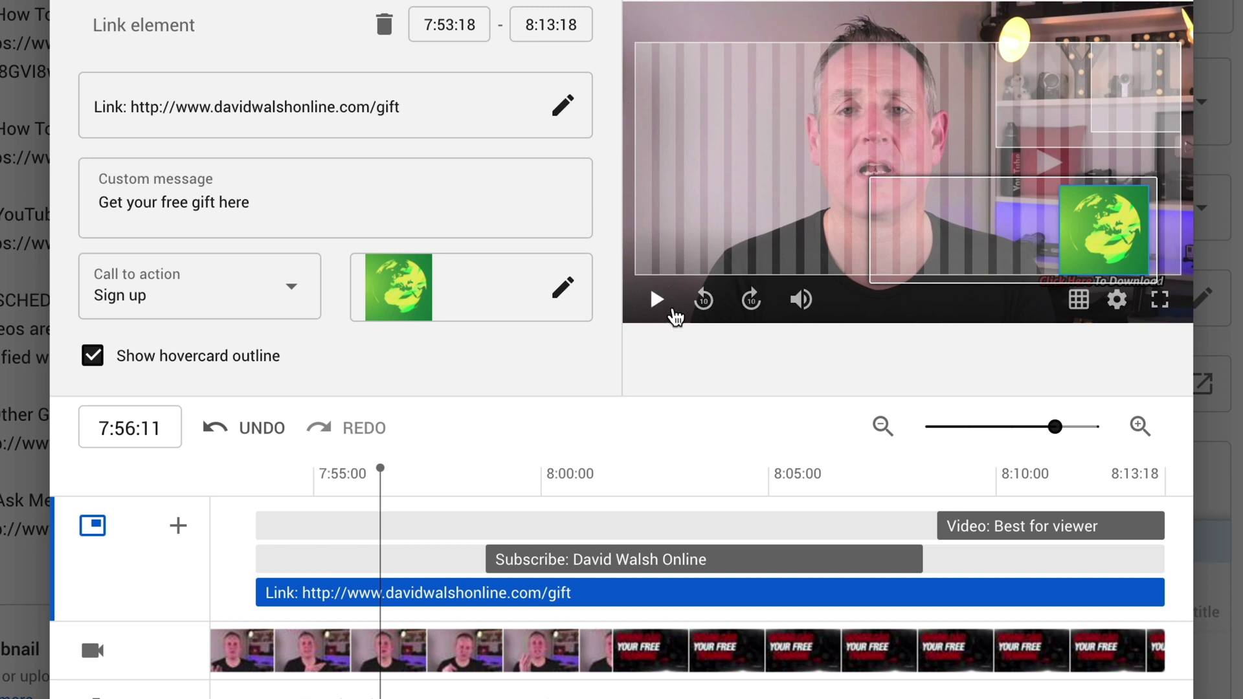
left_click(614, 493)
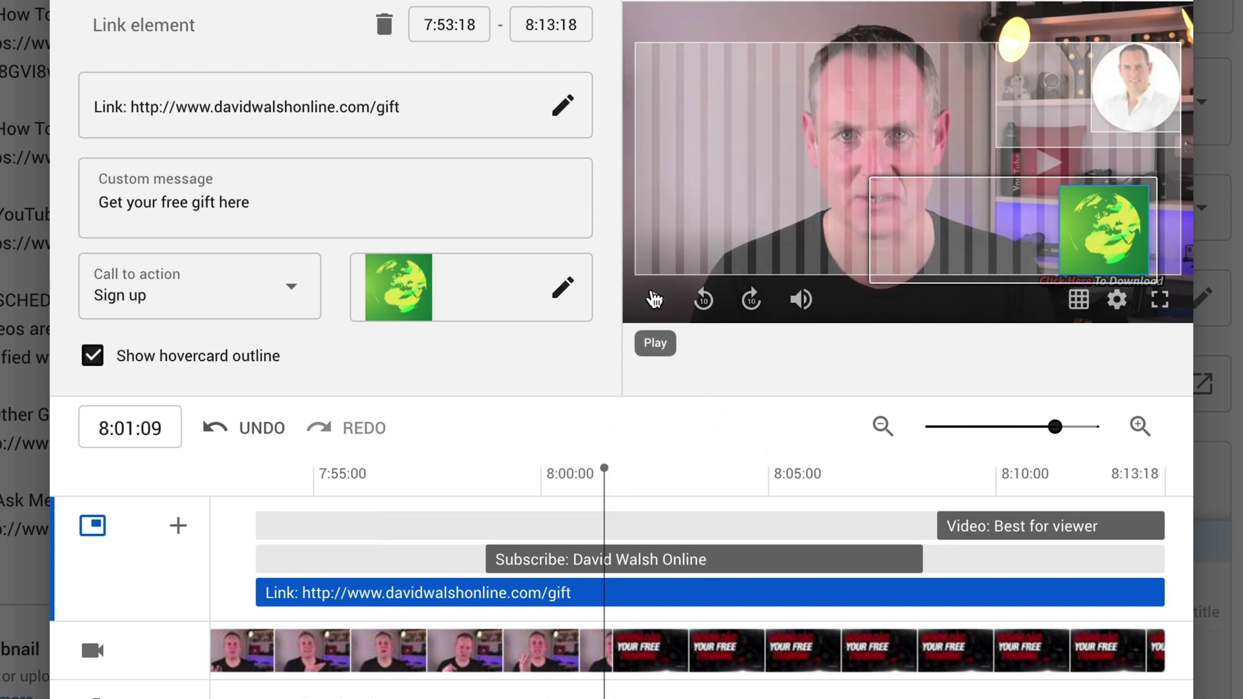
left_click(655, 298)
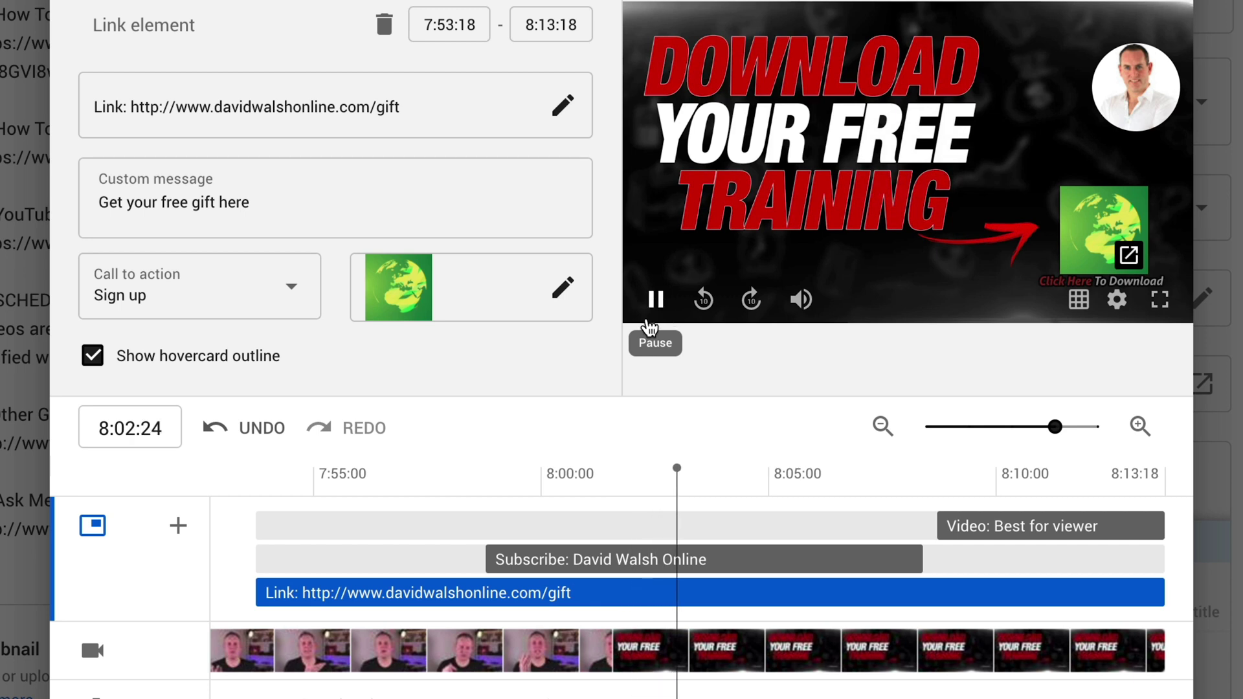
left_click(656, 298)
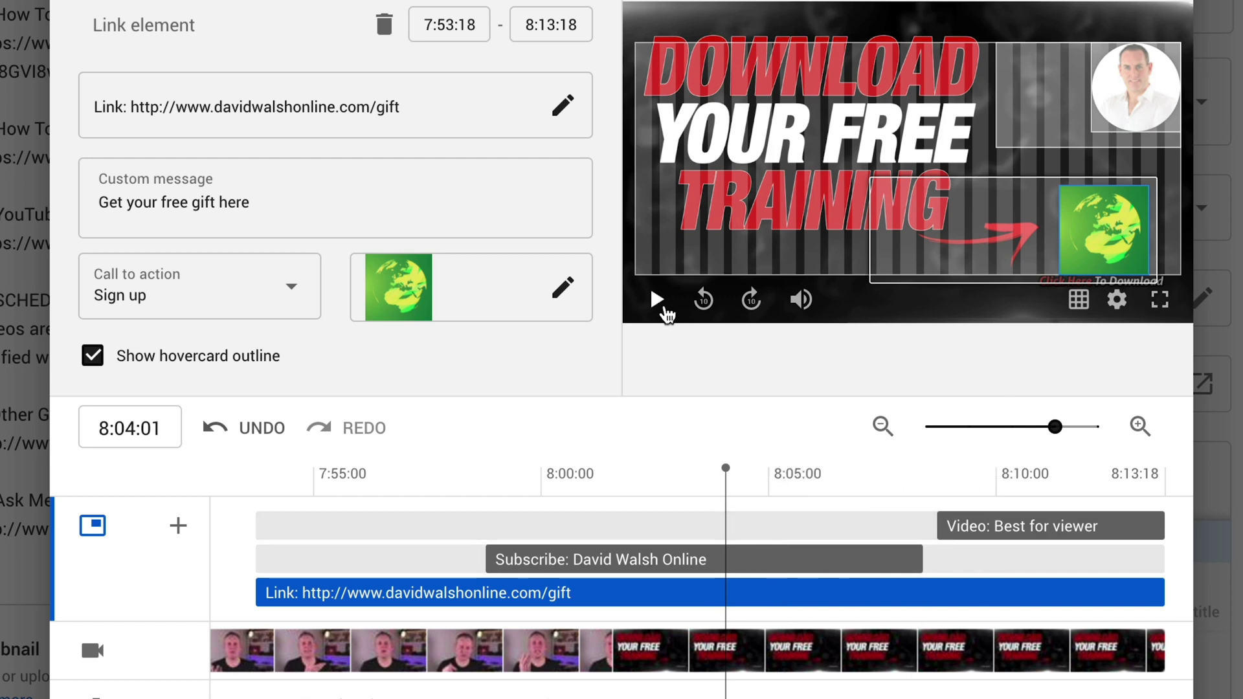
left_click(659, 301)
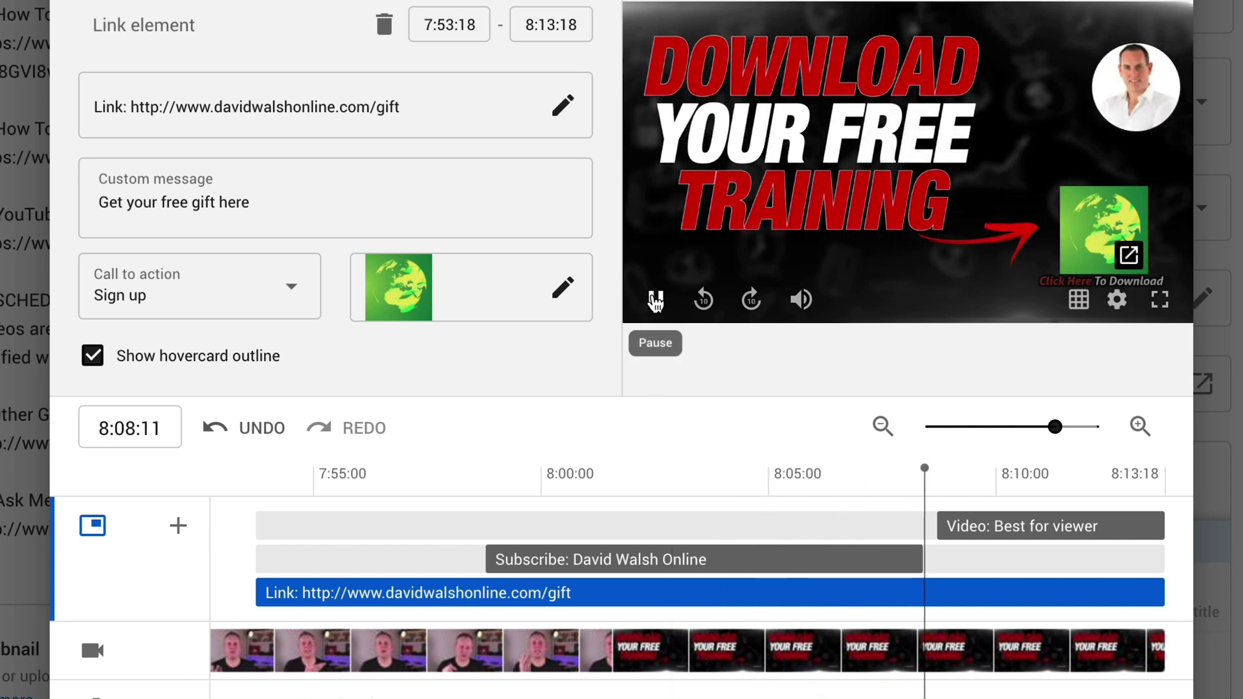
left_click(656, 301)
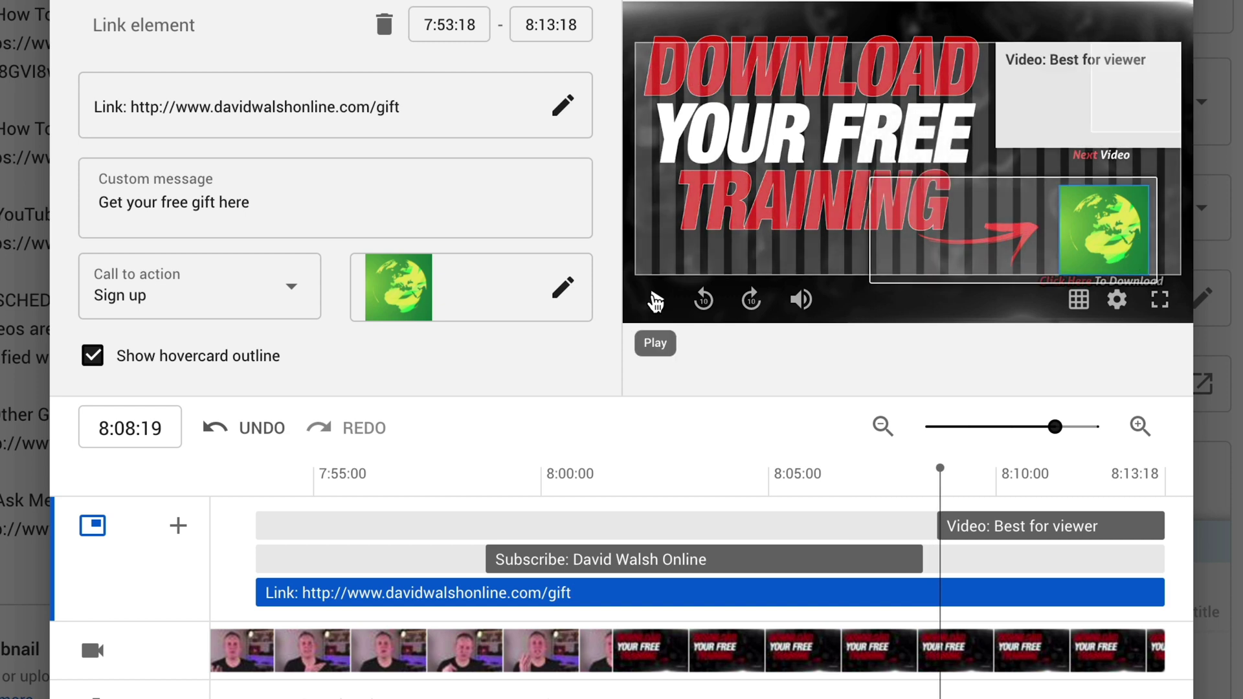
left_click(655, 301)
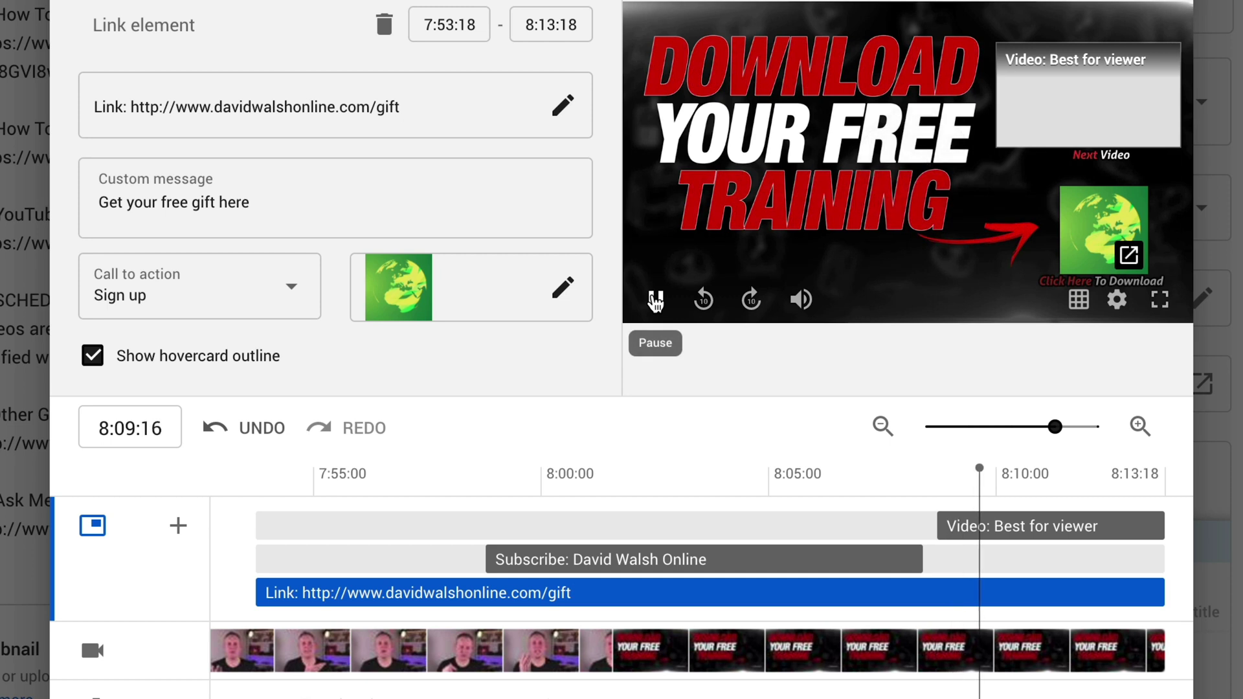
left_click(656, 301)
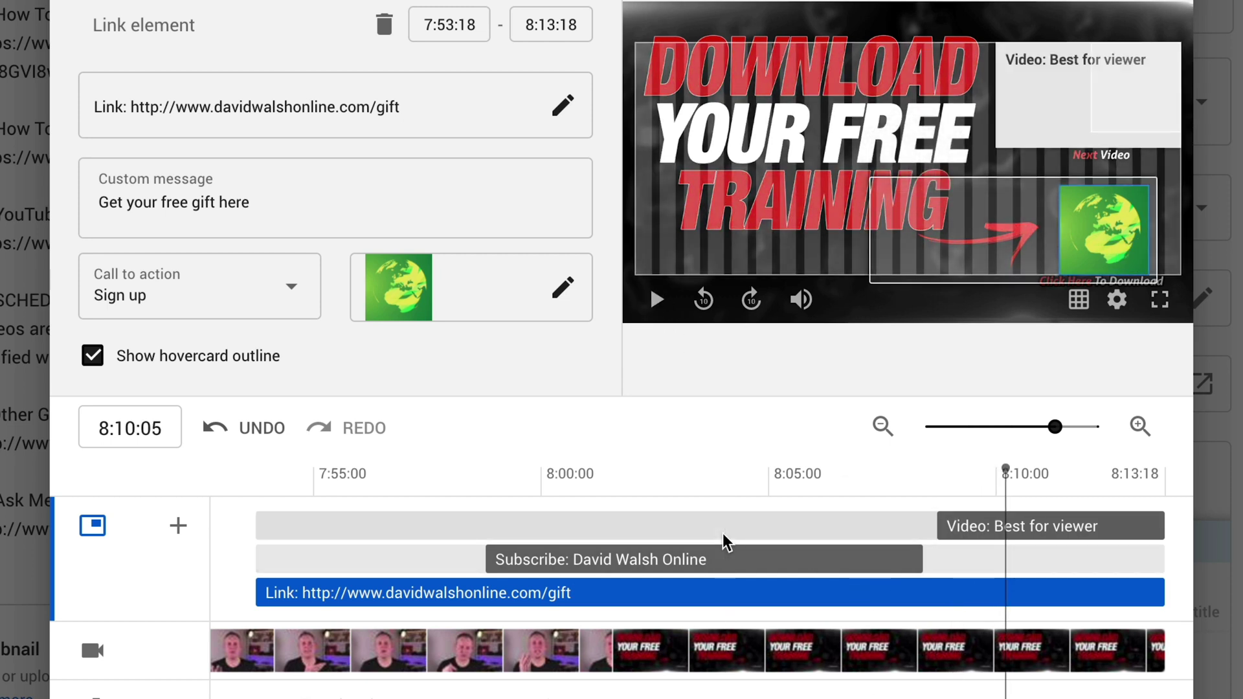